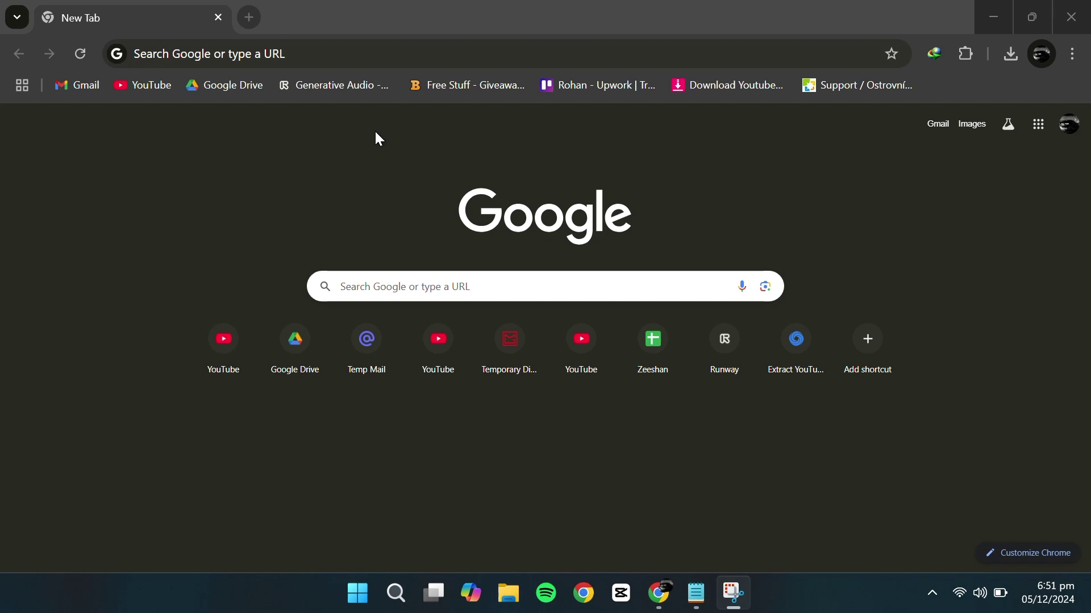
Go to Canva's home page
type("ca")
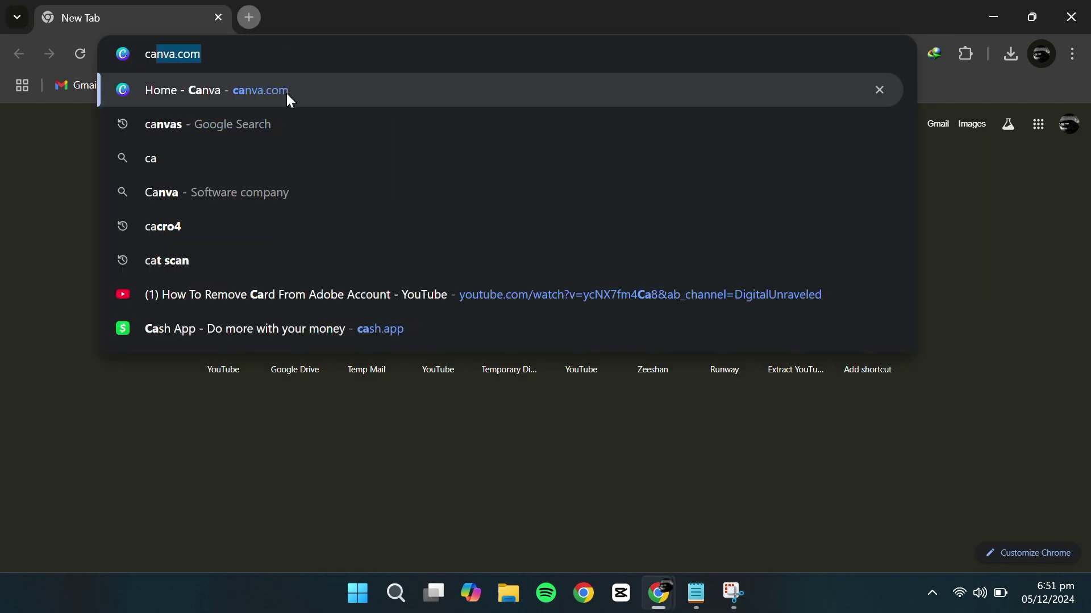
left_click(288, 95)
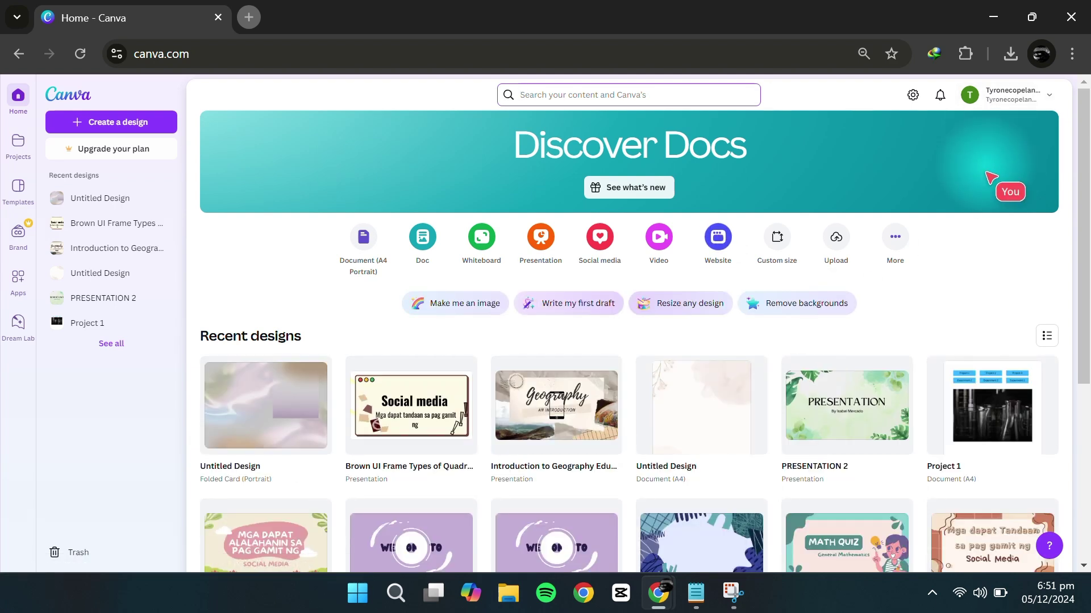
scroll(582, 406, "down", 3)
scroll(582, 406, "up", 3)
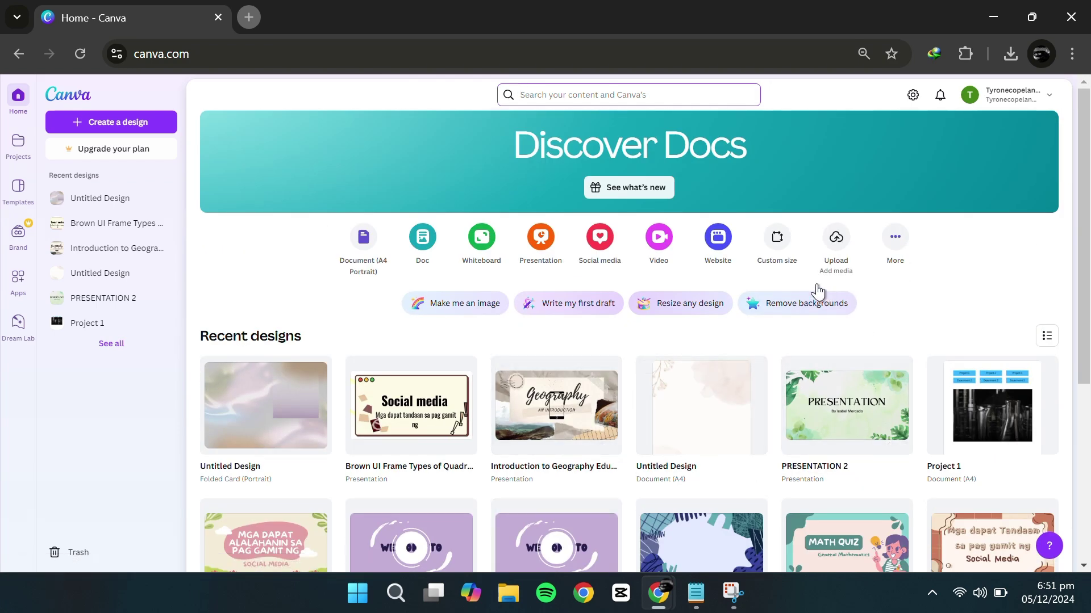
Start a custom-size design in inches with width 10 and height 7
left_click(776, 238)
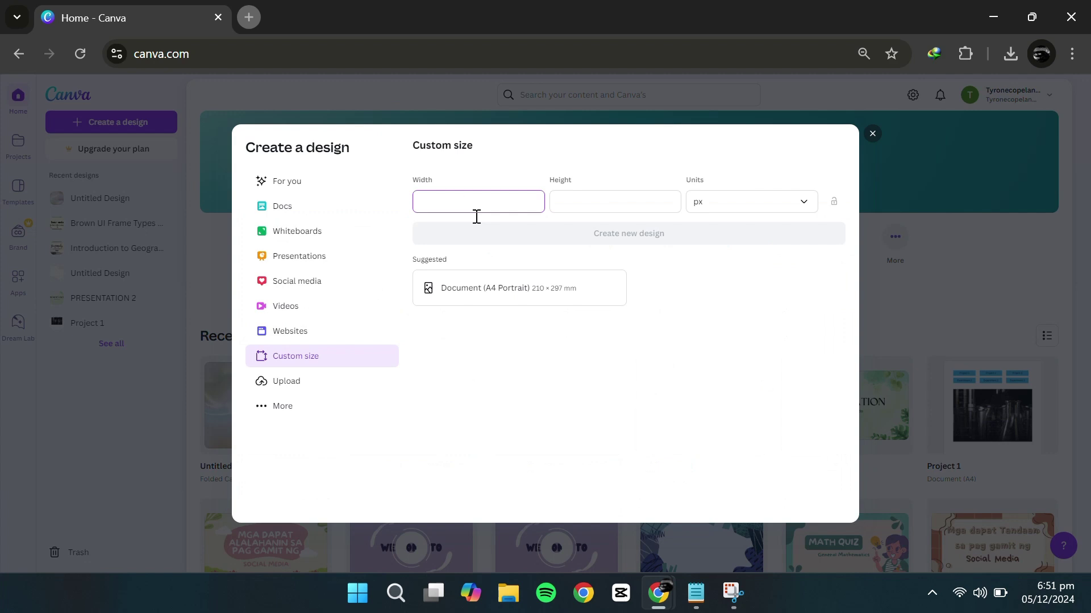
left_click(804, 206)
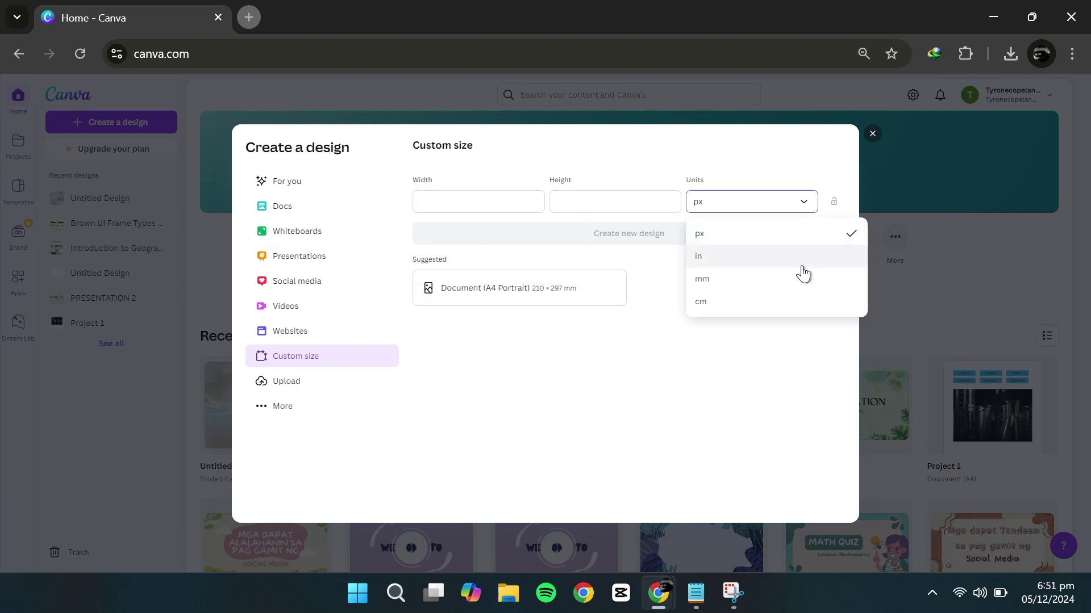
left_click(699, 260)
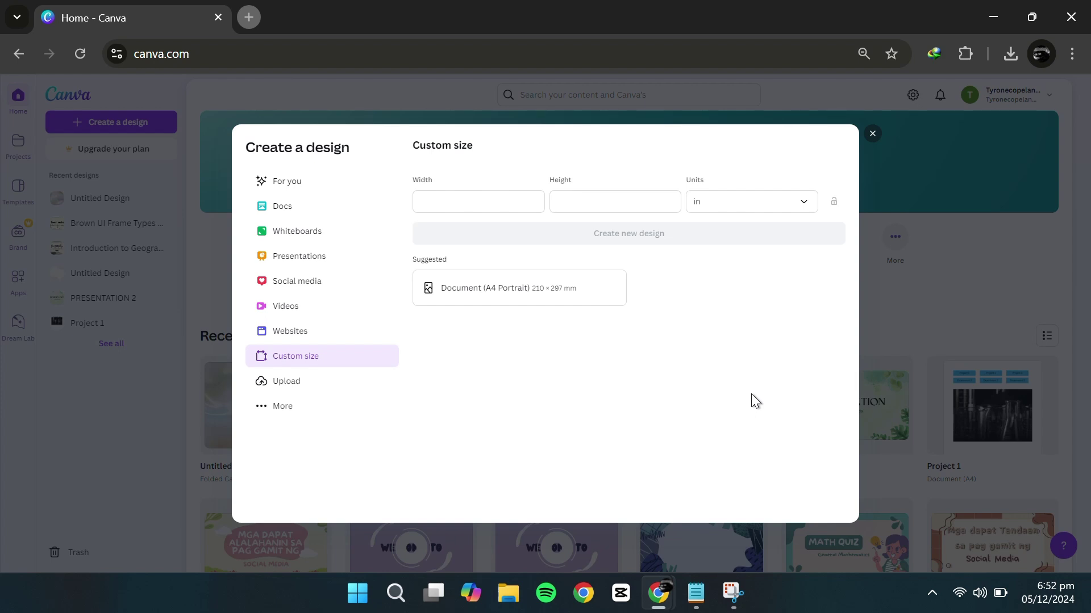
left_click(503, 204)
left_click(575, 209)
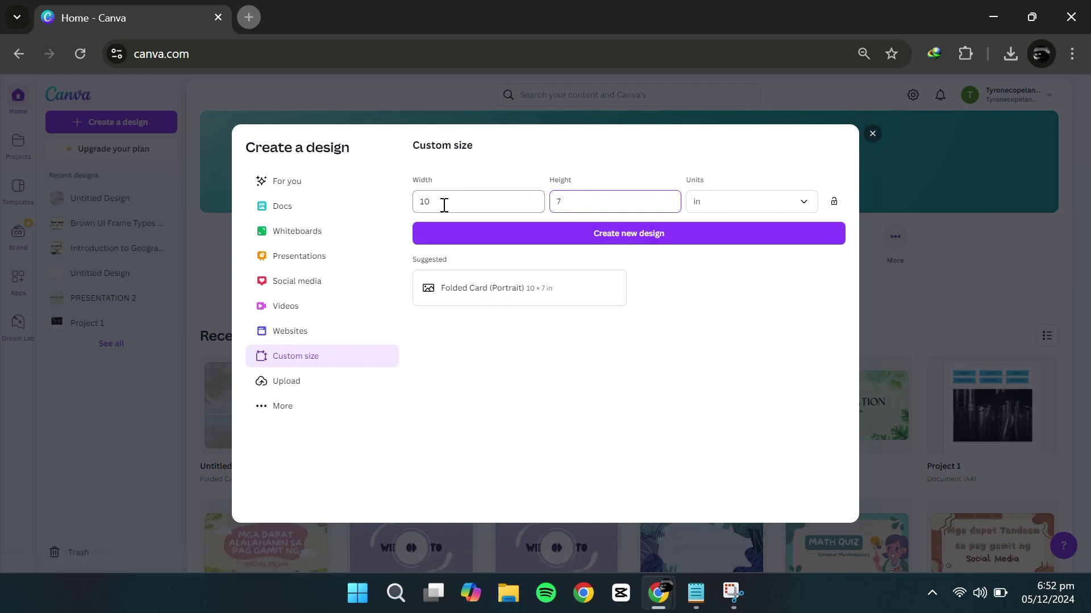
Create the 10 × 7 in Folded Card (Portrait) design and select its blank page
left_click(421, 208)
key("Tab")
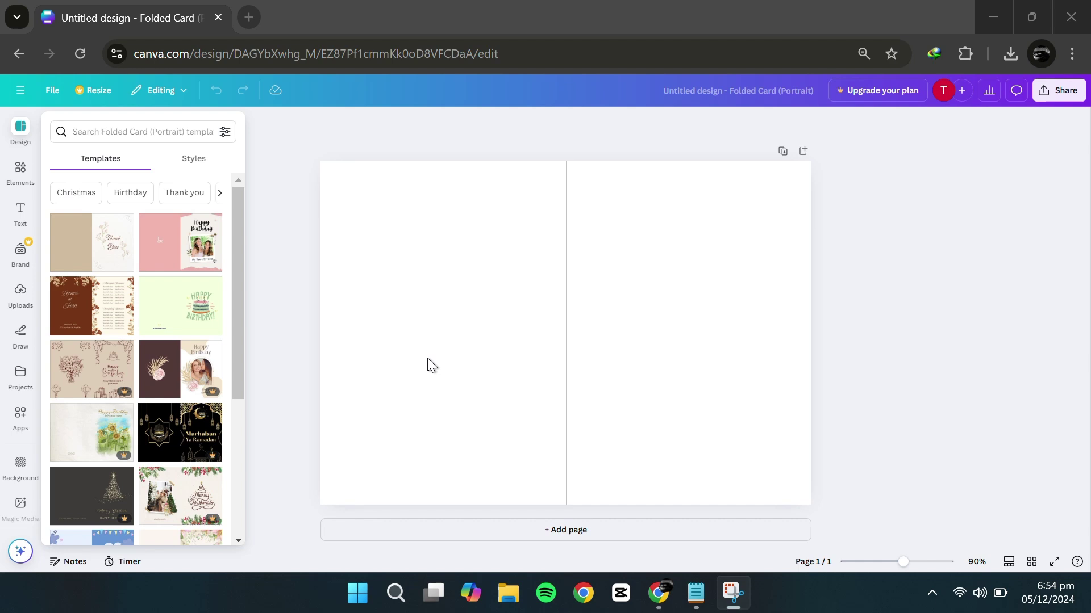
left_click(456, 405)
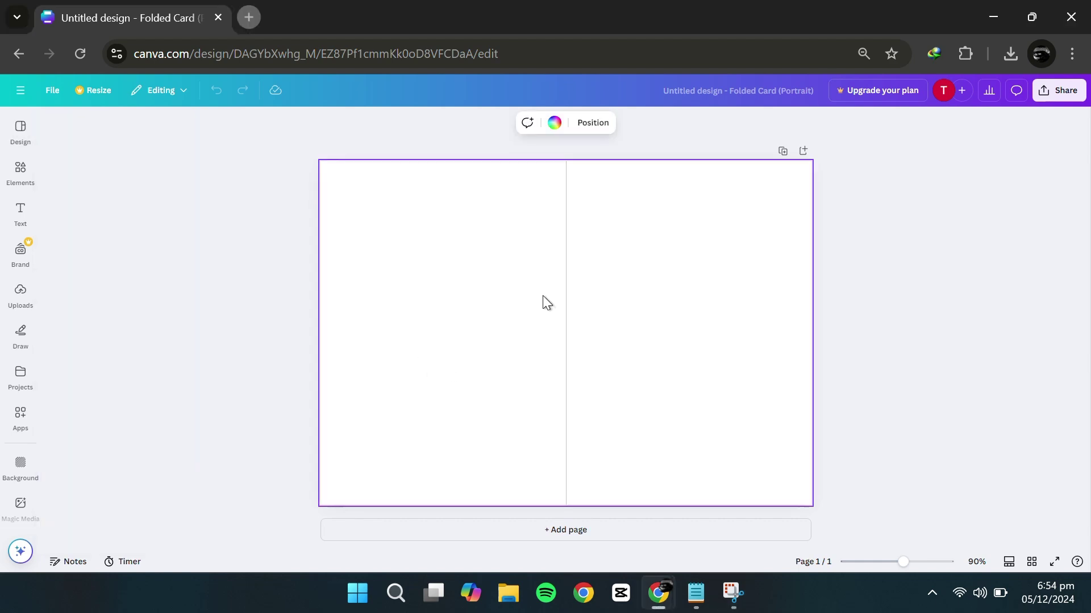
Try purple, pink and yellow-pink backgrounds, settling on the grey-to-white gradient
left_click(555, 123)
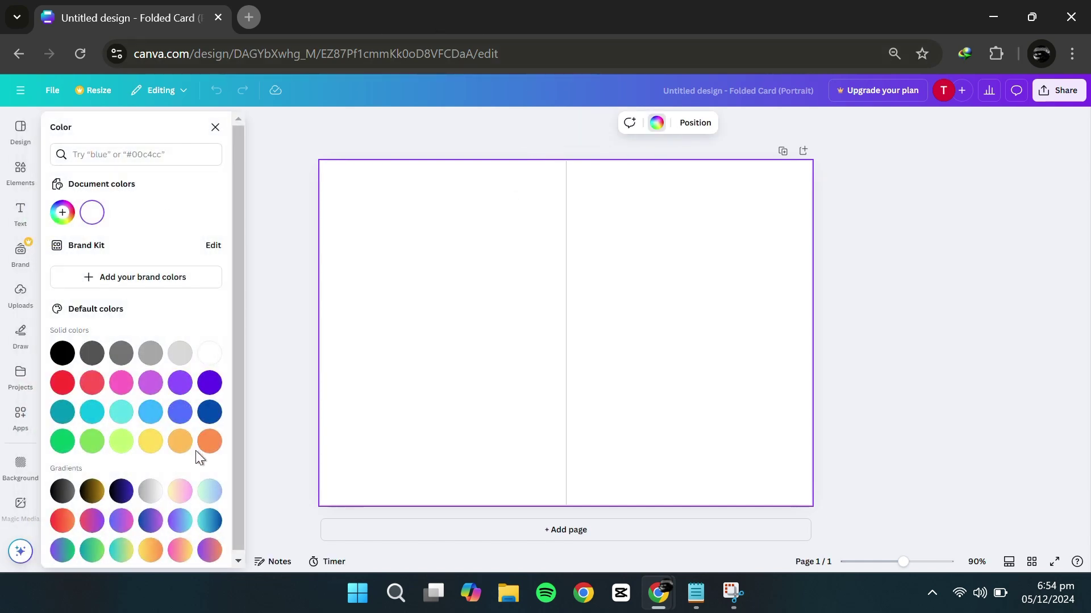
left_click(150, 386)
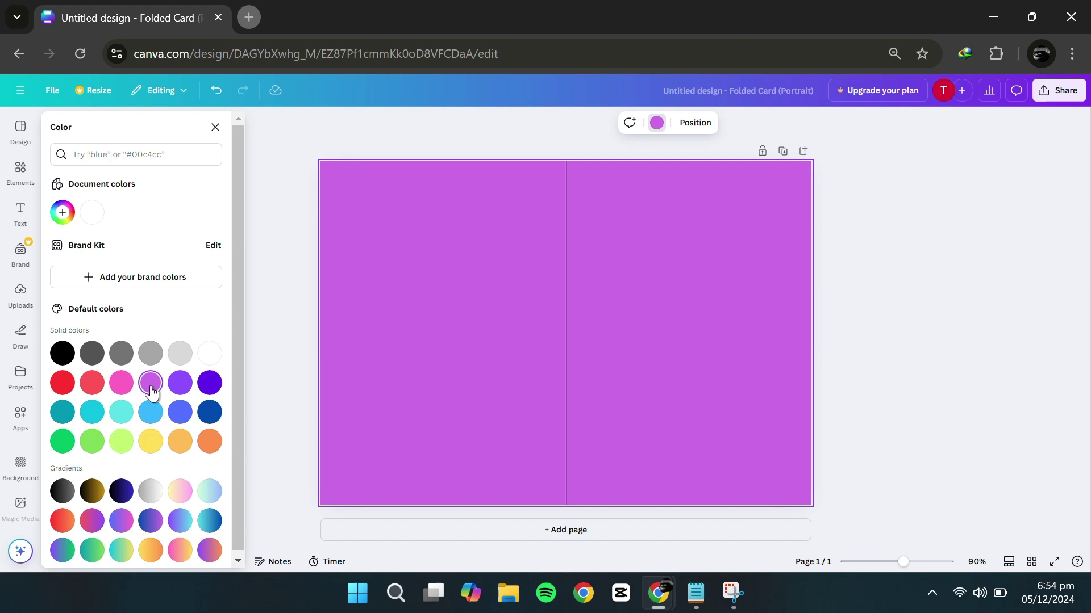
left_click(121, 382)
left_click(150, 492)
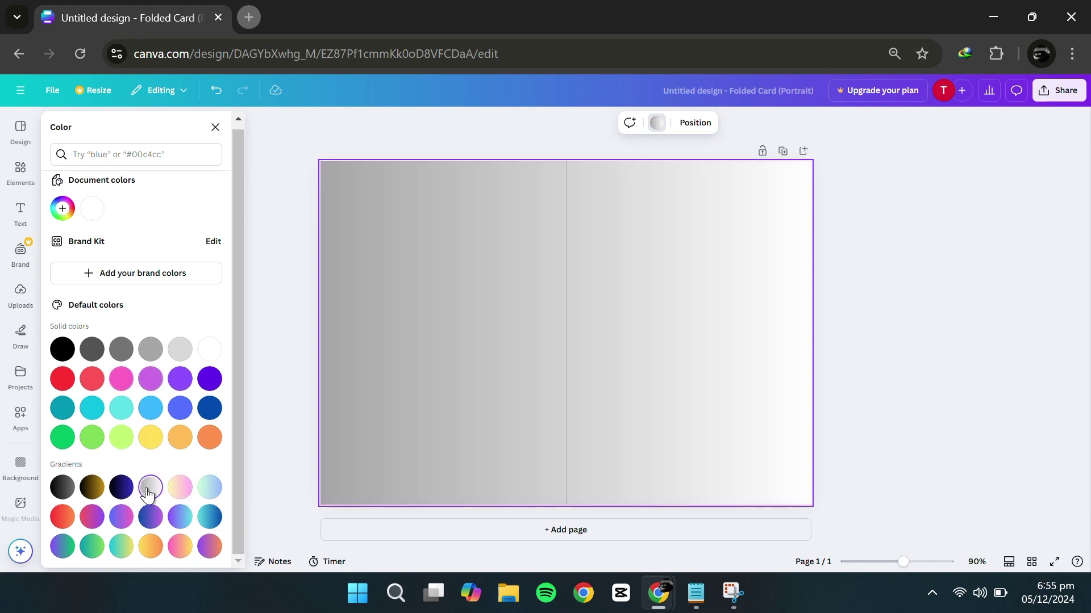
left_click(180, 489)
left_click(148, 490)
Find the pink watercolour photo in the Elements photo results and drop it onto the card
left_click(22, 186)
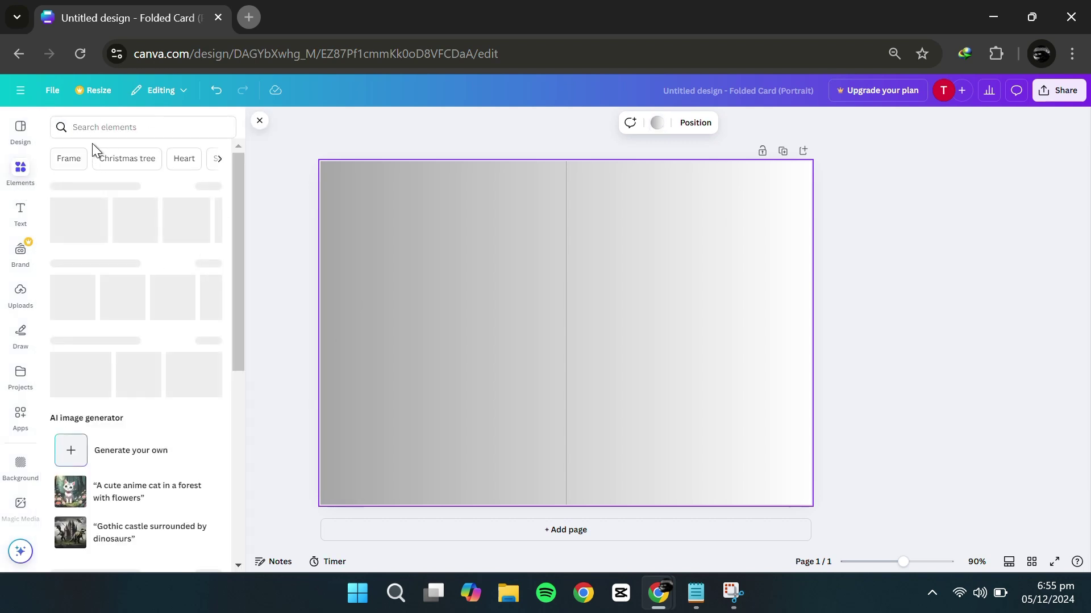
left_click(97, 126)
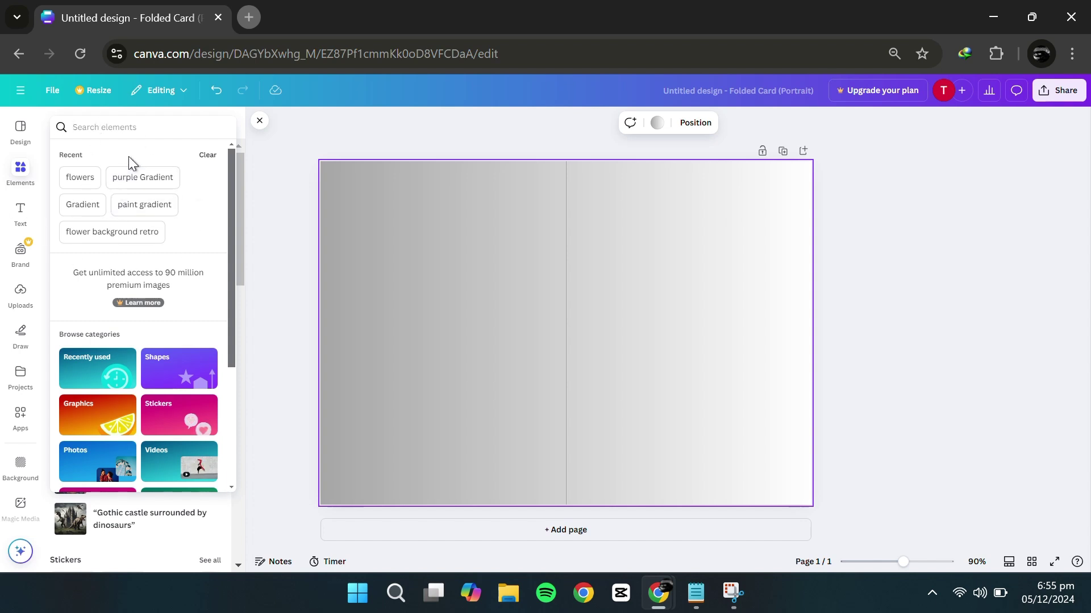
left_click(79, 177)
left_click(128, 126)
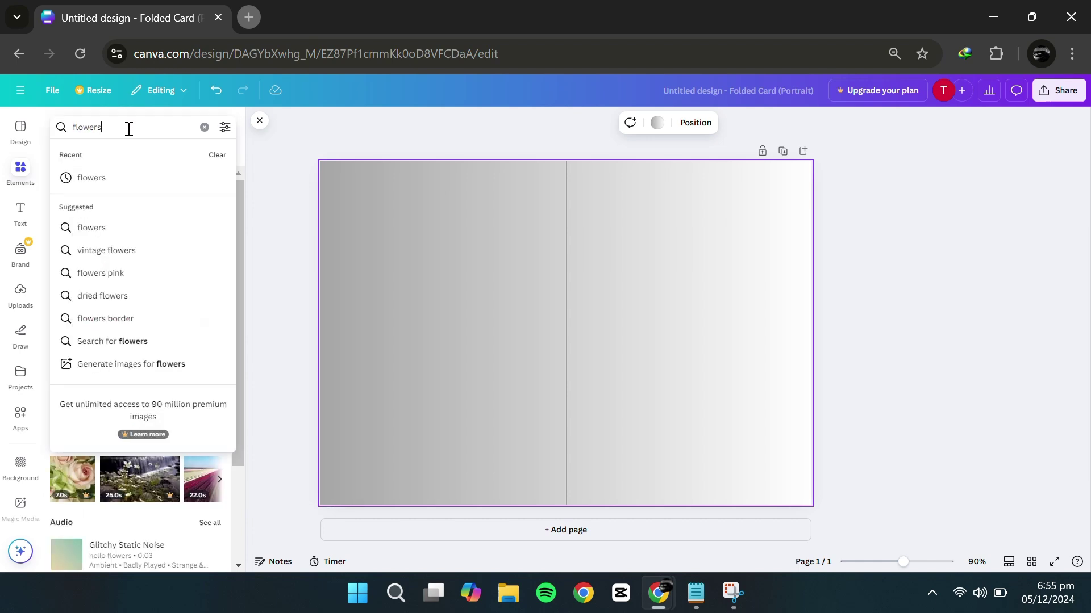
left_click(240, 152)
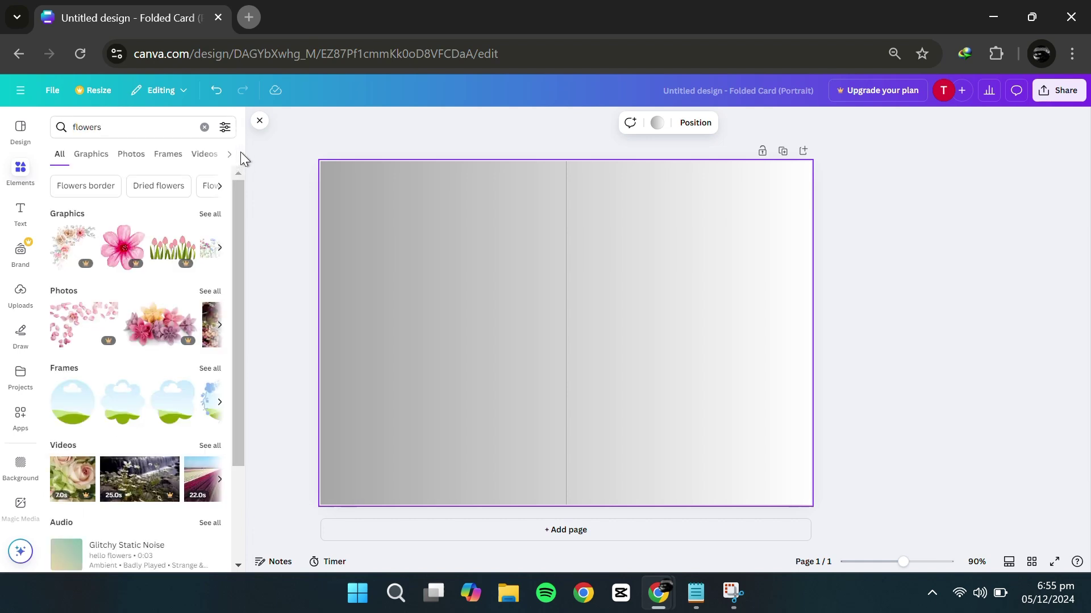
left_click(209, 291)
scroll(149, 412, "down", 5)
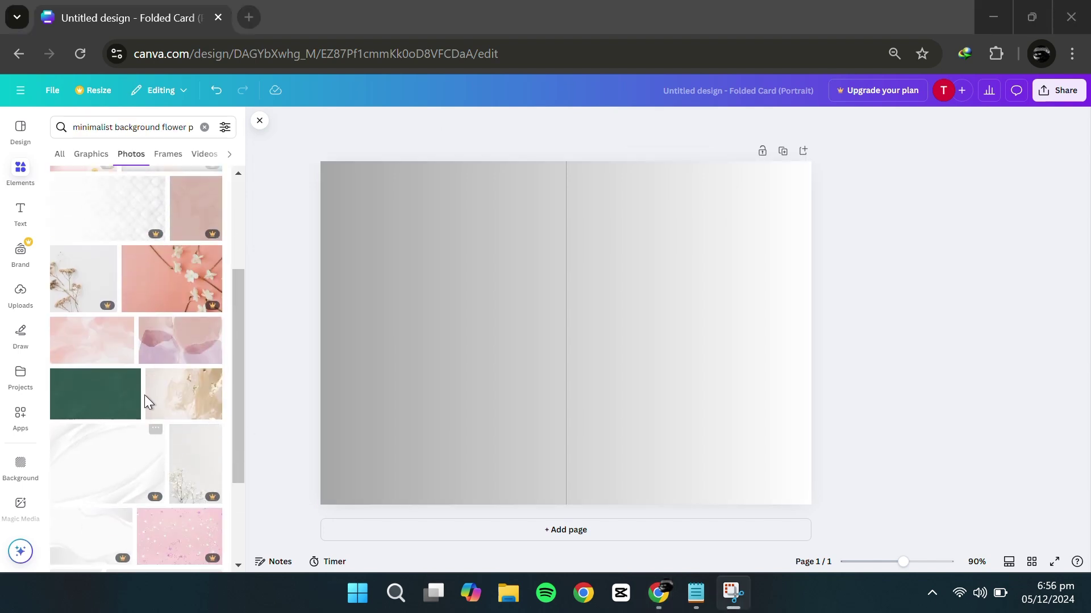
left_click_drag(162, 360, 390, 248)
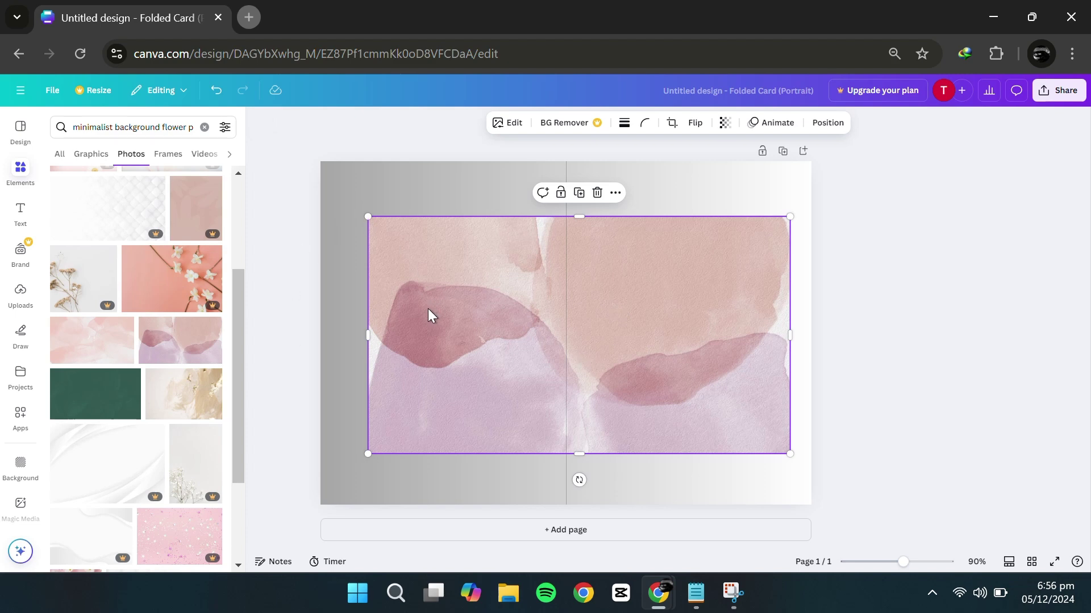
Enlarge and centre the watercolour photo so it covers both card panels
mouse_move(428, 314)
left_mouse_down()
mouse_move(426, 302)
mouse_move(414, 301)
mouse_move(417, 312)
left_mouse_up()
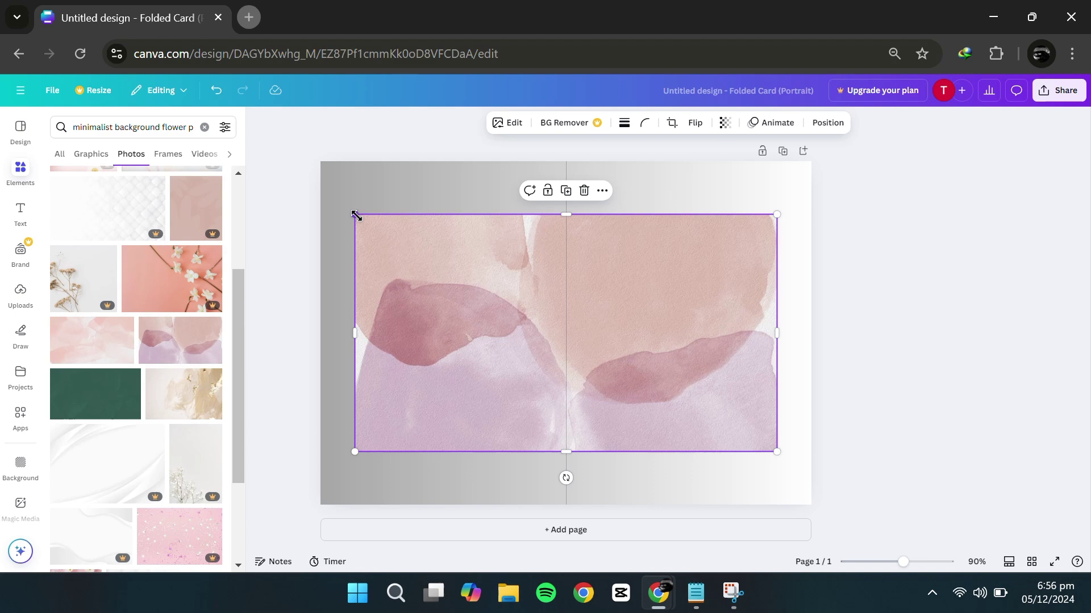
left_click_drag(356, 216, 262, 161)
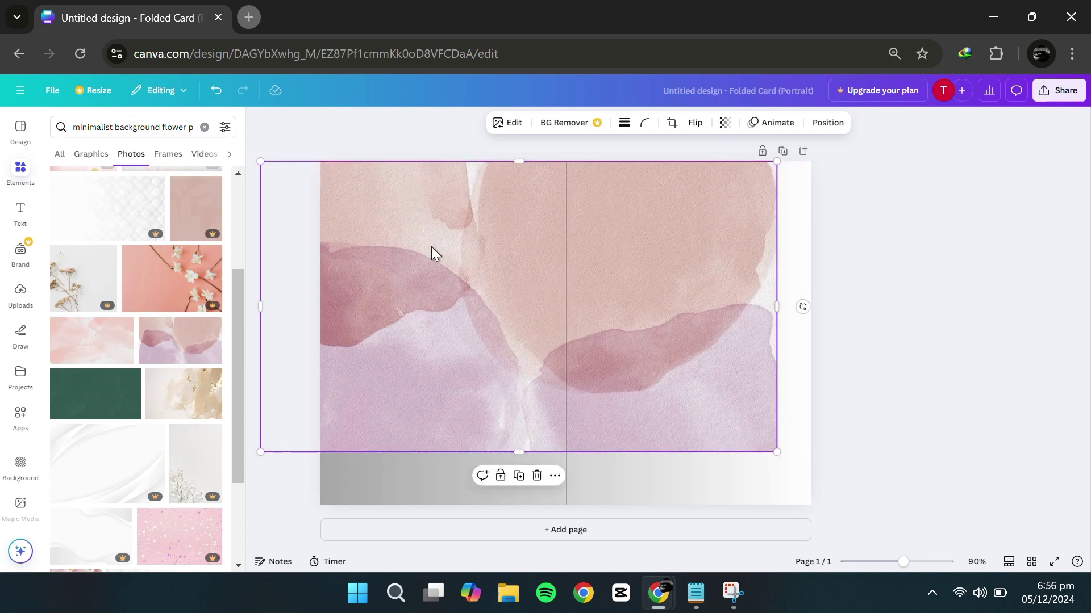
left_click_drag(431, 247, 469, 254)
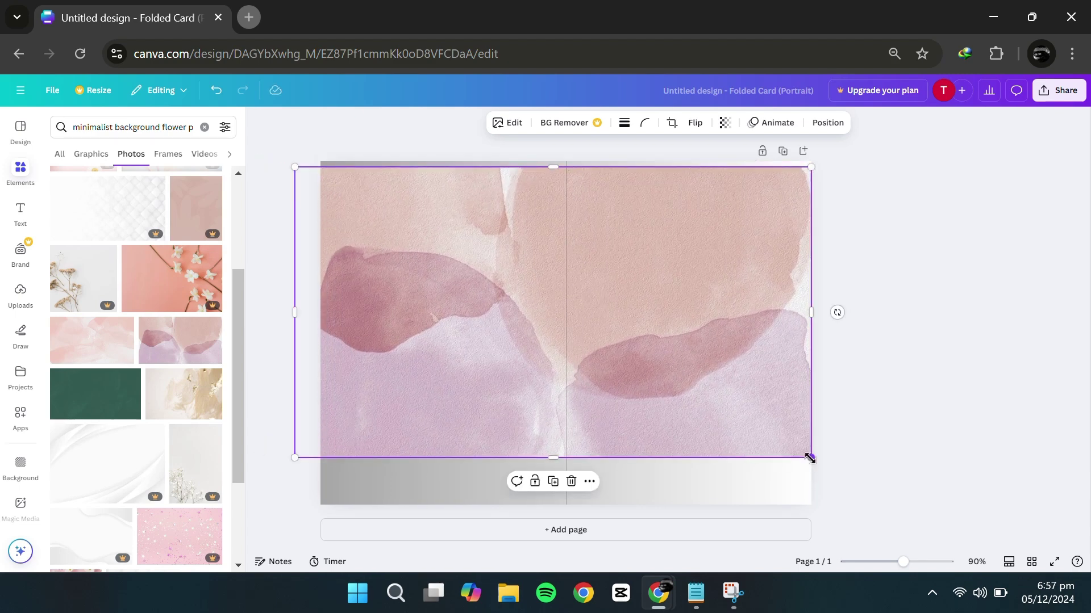
left_click_drag(810, 457, 904, 557)
left_click_drag(730, 433, 681, 421)
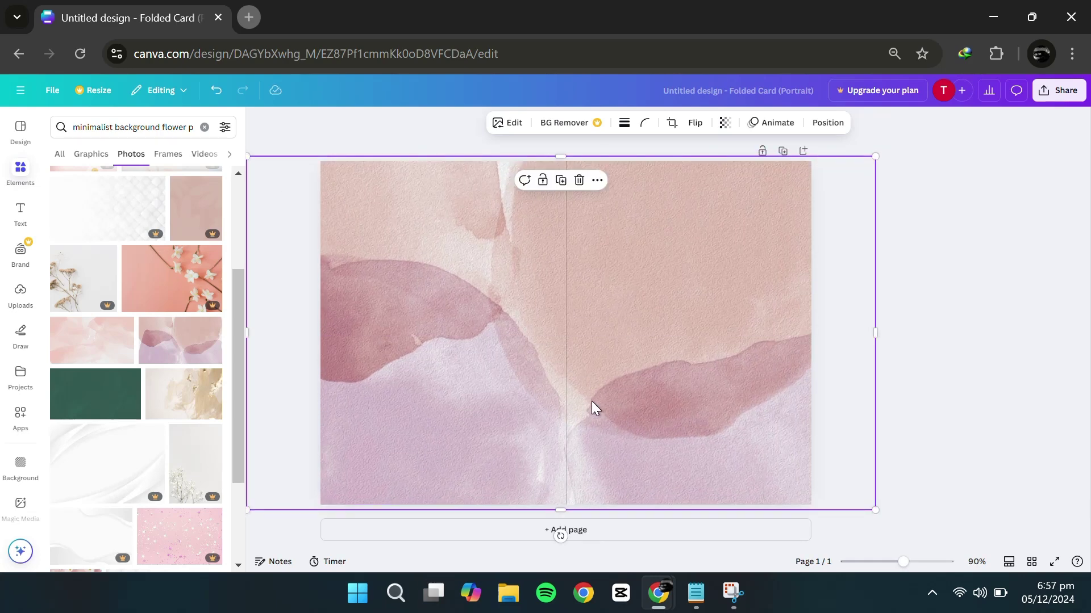
mouse_move(591, 407)
left_mouse_down()
mouse_move(611, 401)
mouse_move(602, 403)
left_mouse_up()
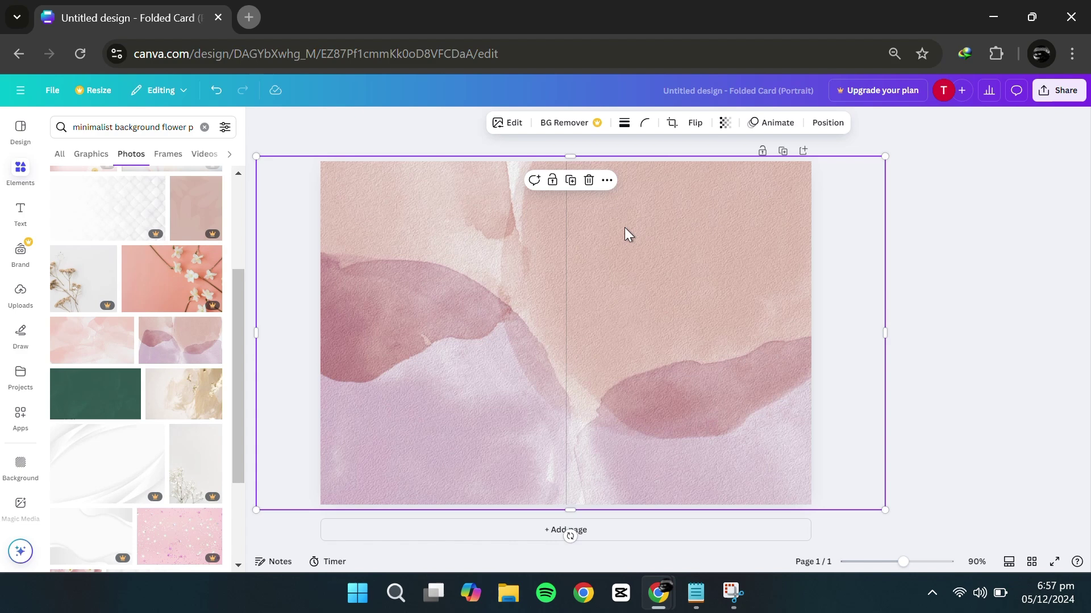
Lock the watercolour background in place and deselect it
right_click(625, 227)
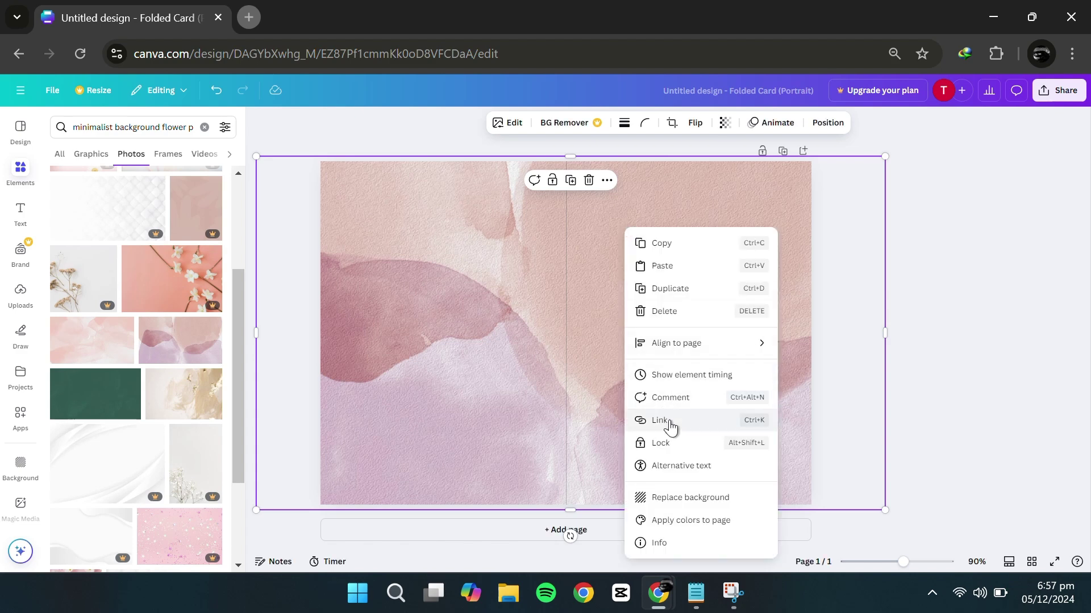
mouse_move(680, 353)
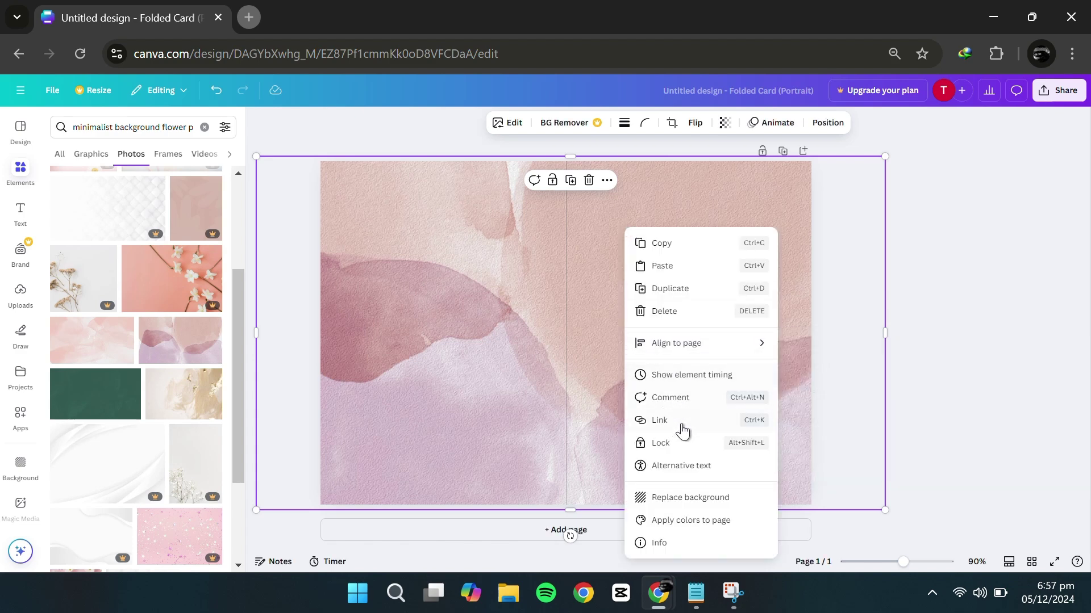
left_click(692, 444)
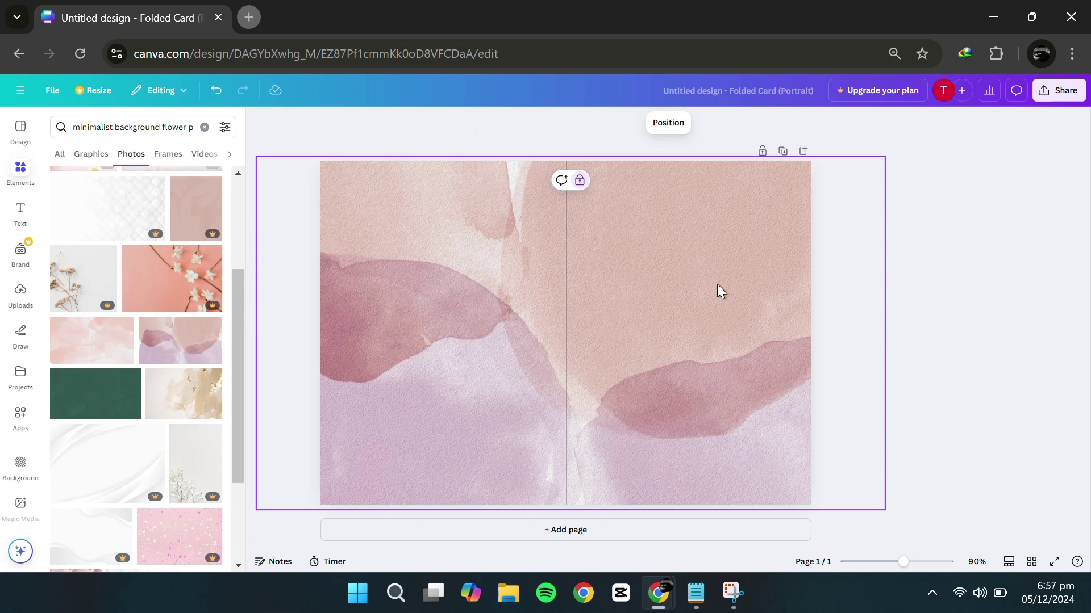
key("Escape")
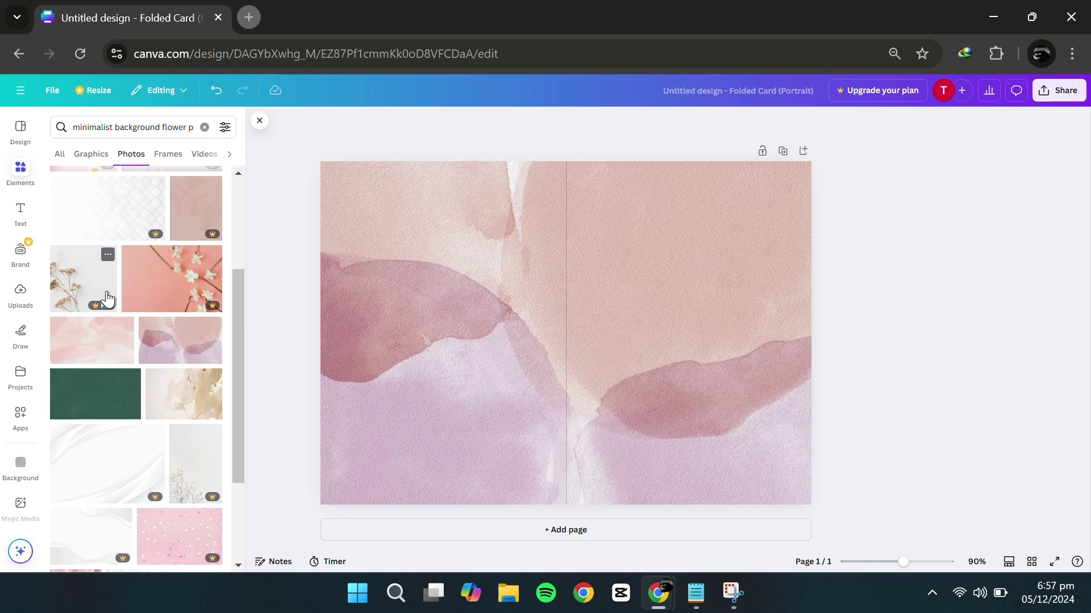
Add the green-yellow gradient graphic from an Elements search for 'gradient'
left_click(203, 127)
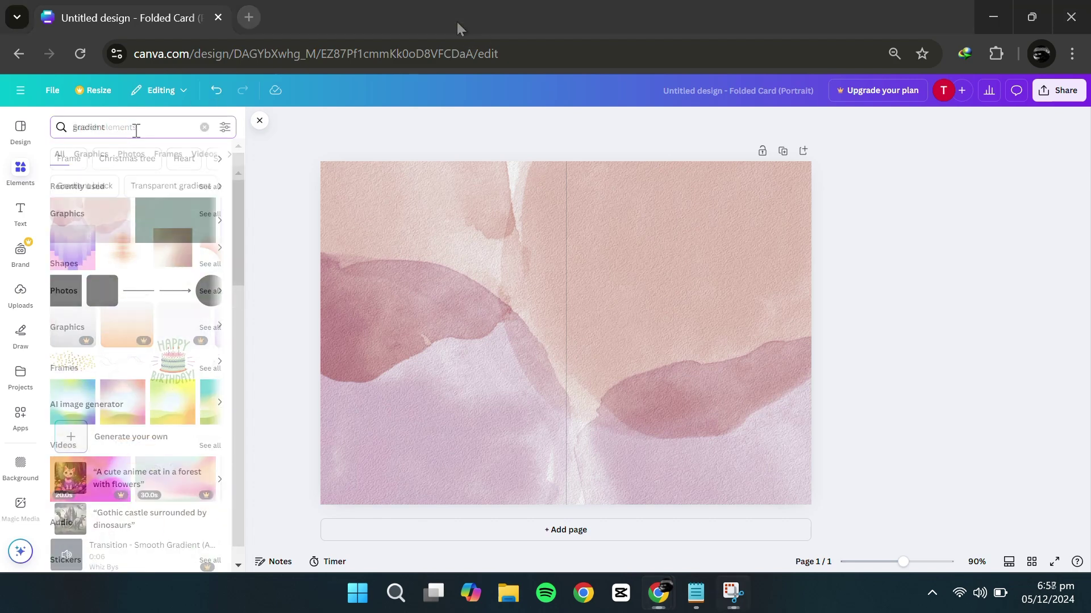
left_click(210, 215)
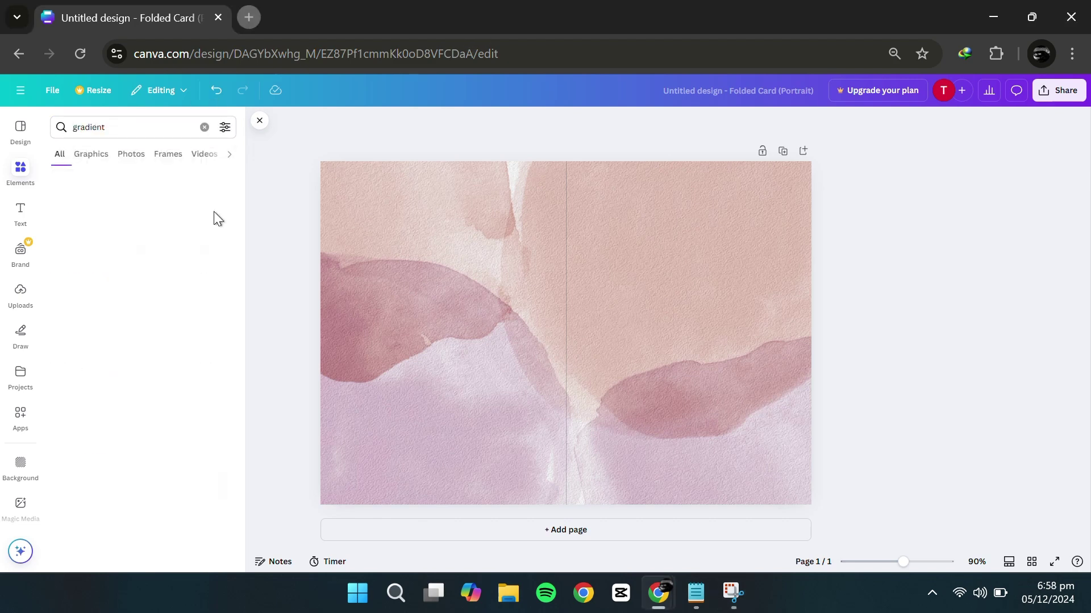
scroll(155, 270, "down", 3)
scroll(155, 269, "down", 2)
left_click(91, 344)
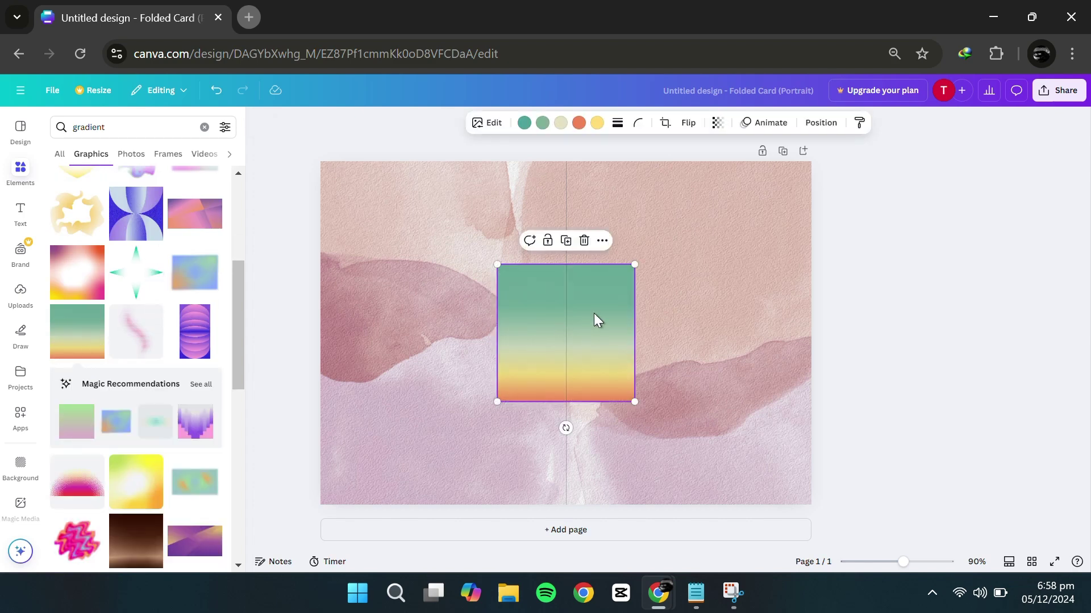
left_click_drag(594, 316, 684, 280)
Recolour the gradient's top beige-pink, middle lilac and yellow band dusty rose
left_click(525, 123)
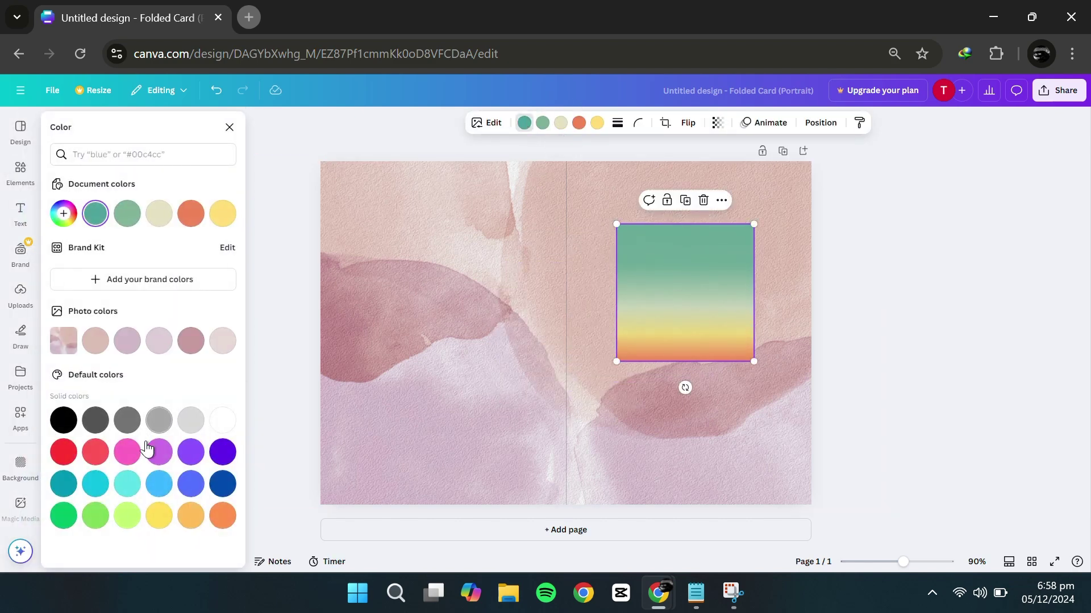
left_click(159, 341)
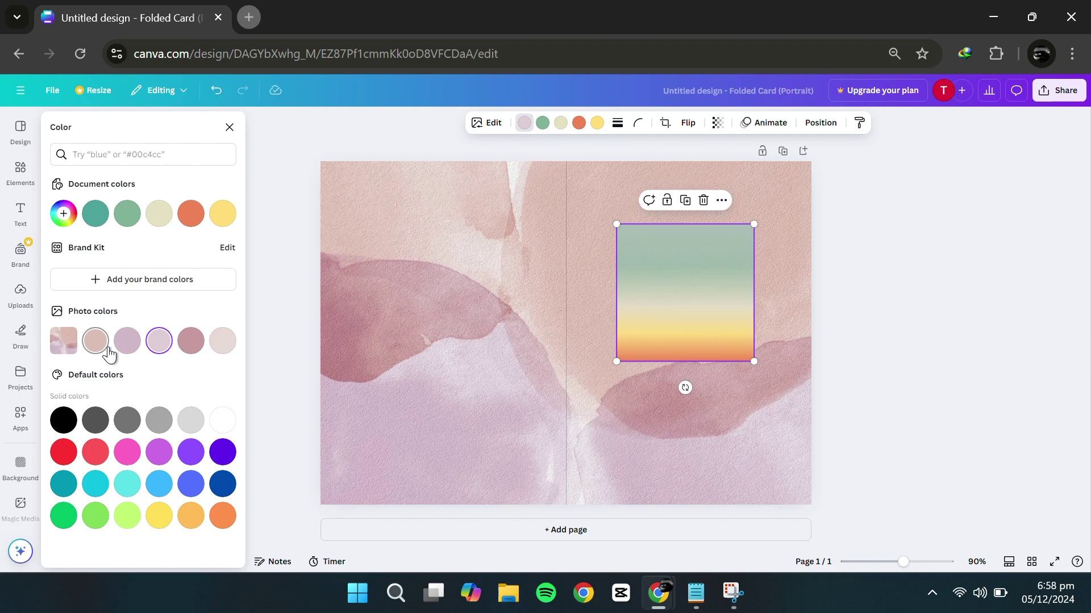
left_click(94, 343)
left_click(542, 123)
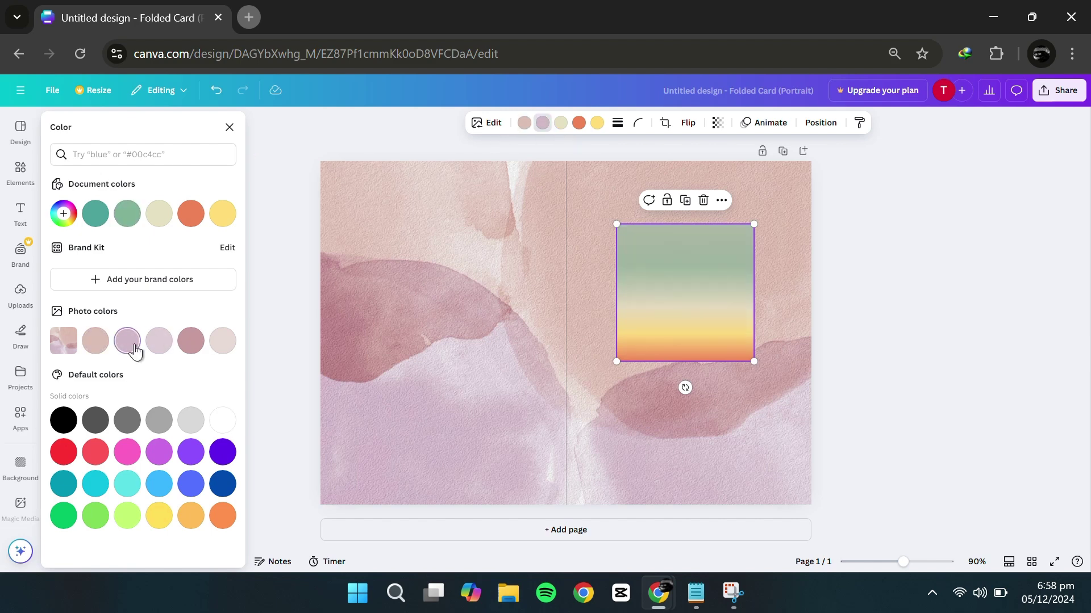
left_click(127, 341)
left_click(597, 123)
left_click(191, 341)
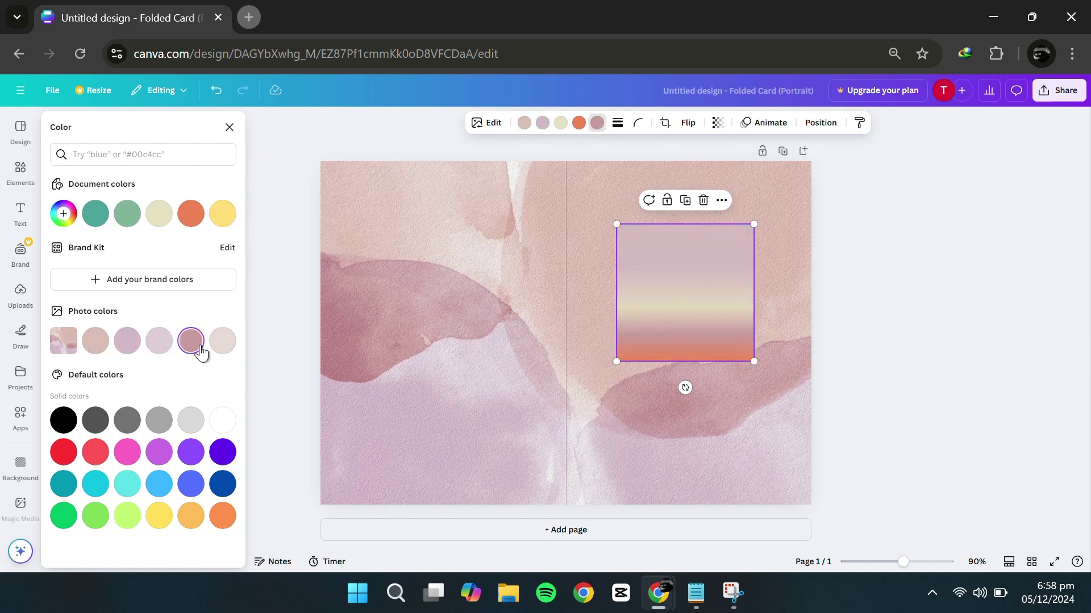
Enlarge the gradient square and nudge it upward
left_click_drag(758, 359, 779, 382)
left_click_drag(730, 328, 723, 306)
left_click_drag(774, 369, 783, 380)
mouse_move(720, 326)
left_mouse_down()
mouse_move(728, 312)
mouse_move(717, 312)
left_mouse_up()
Set the gradient's bottom colour to mauve and position the square on the card's right half
left_click(579, 123)
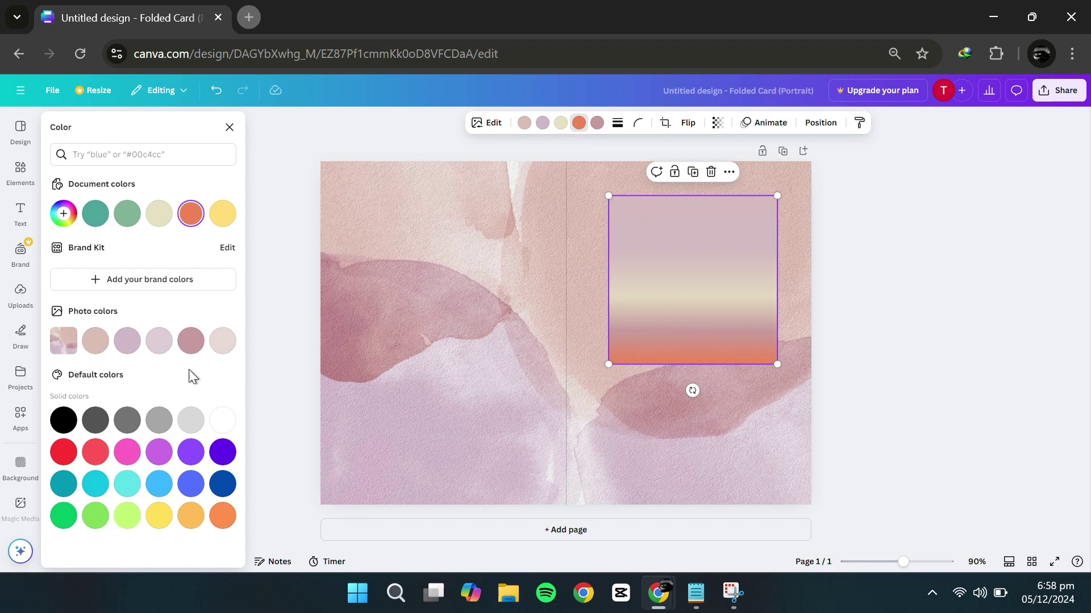
left_click(158, 453)
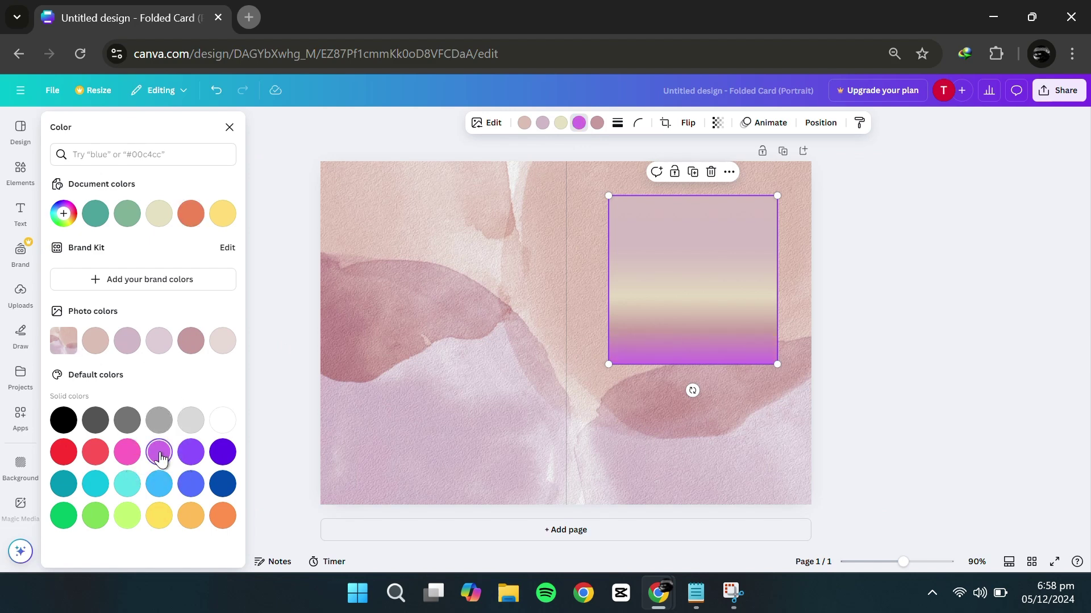
left_click(191, 342)
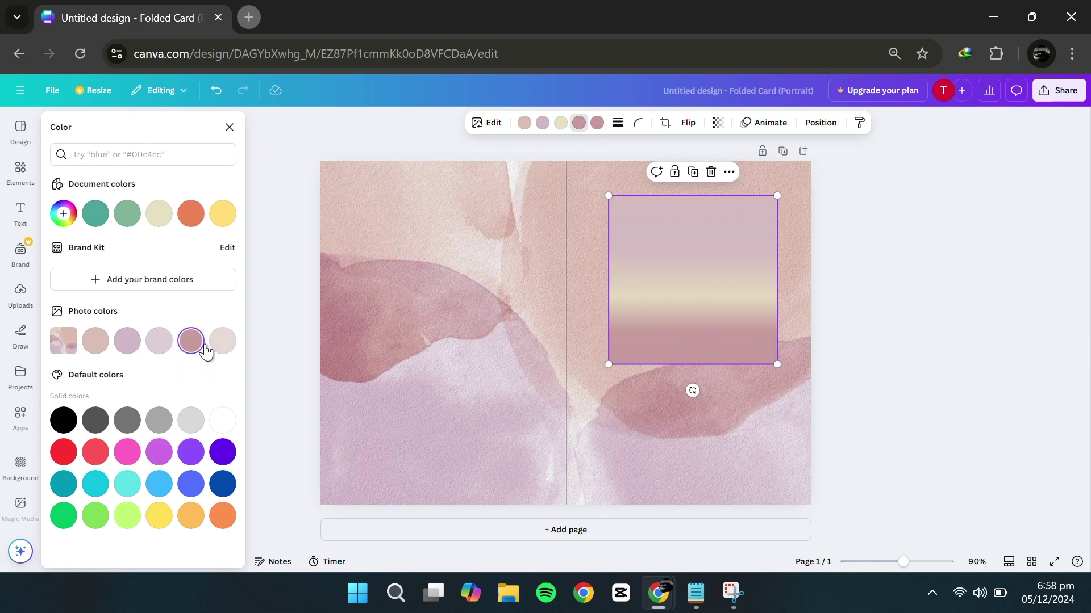
left_click(225, 344)
left_click(159, 343)
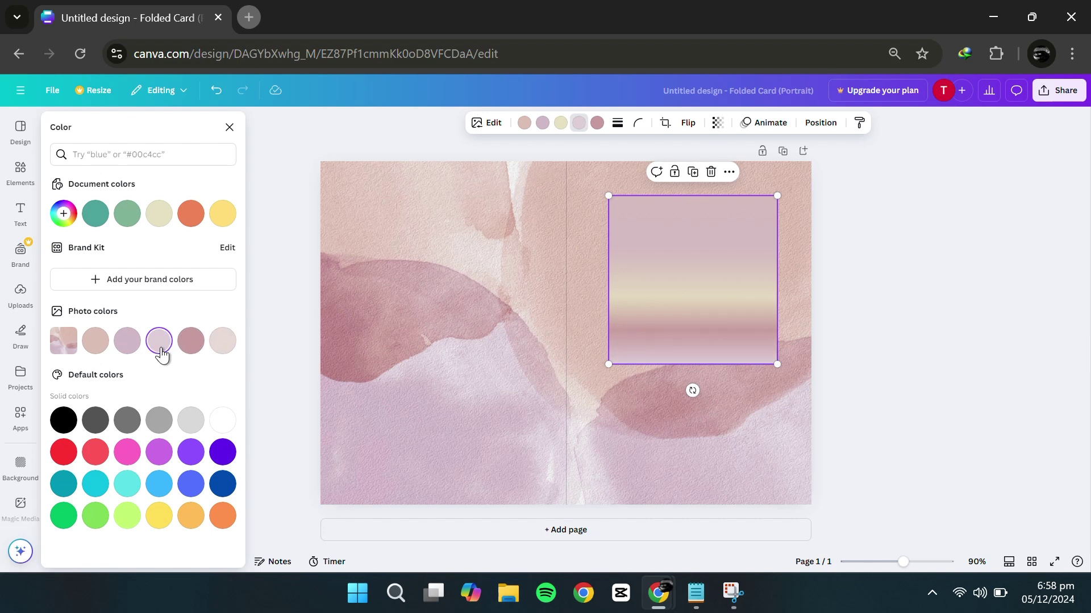
left_click(191, 343)
mouse_move(699, 316)
left_mouse_down()
mouse_move(716, 312)
mouse_move(710, 299)
mouse_move(709, 317)
left_mouse_up()
Add the Sticker text style from the Text panel's font combinations
left_click(21, 213)
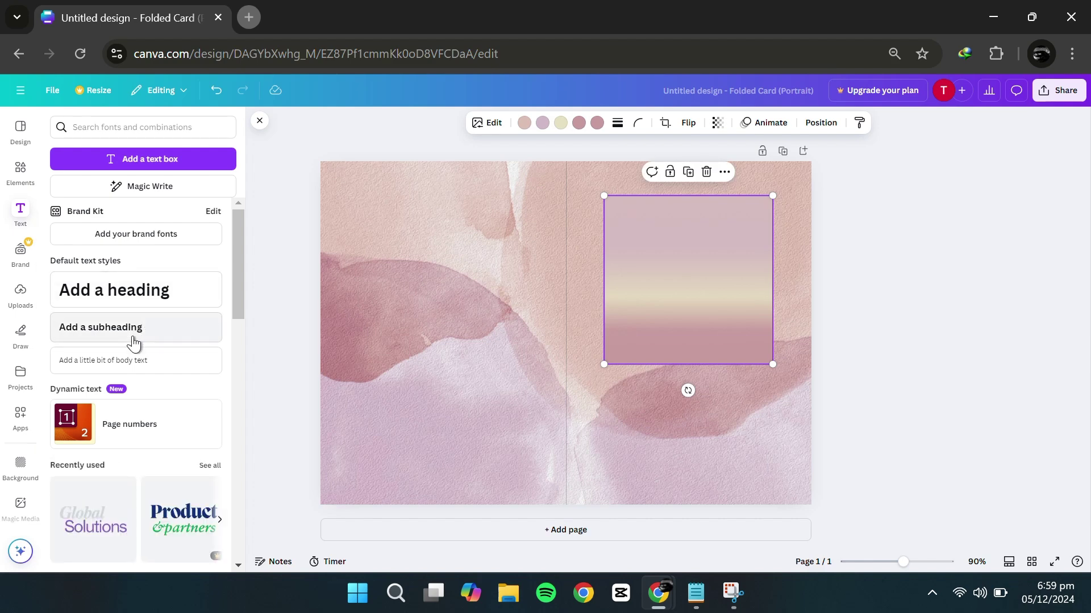
scroll(134, 342, "down", 8)
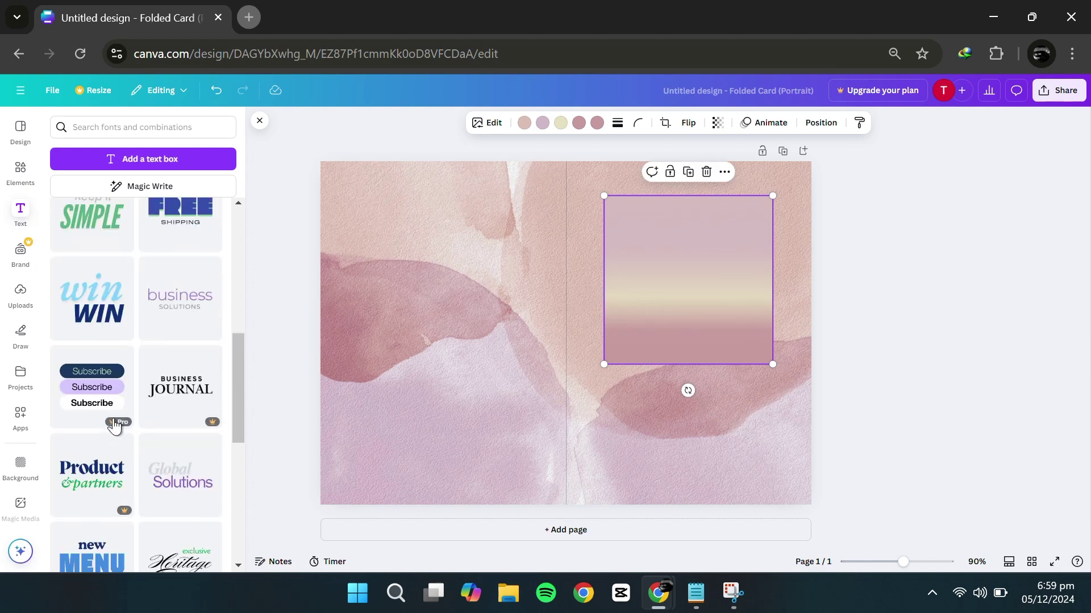
scroll(114, 426, "down", 6)
scroll(171, 492, "up", 15)
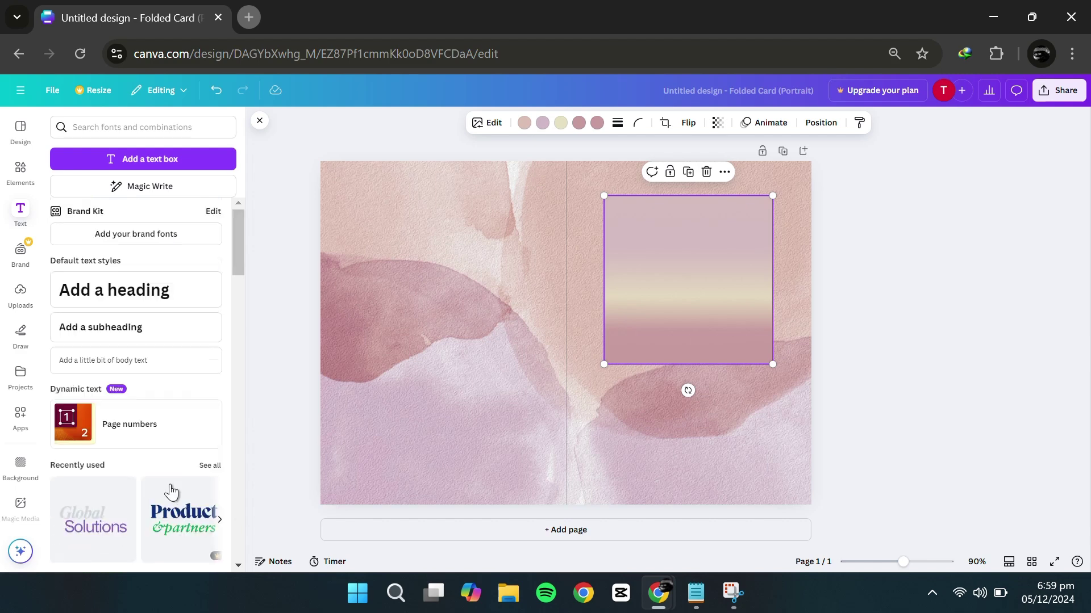
key("Escape")
scroll(131, 330, "down", 10)
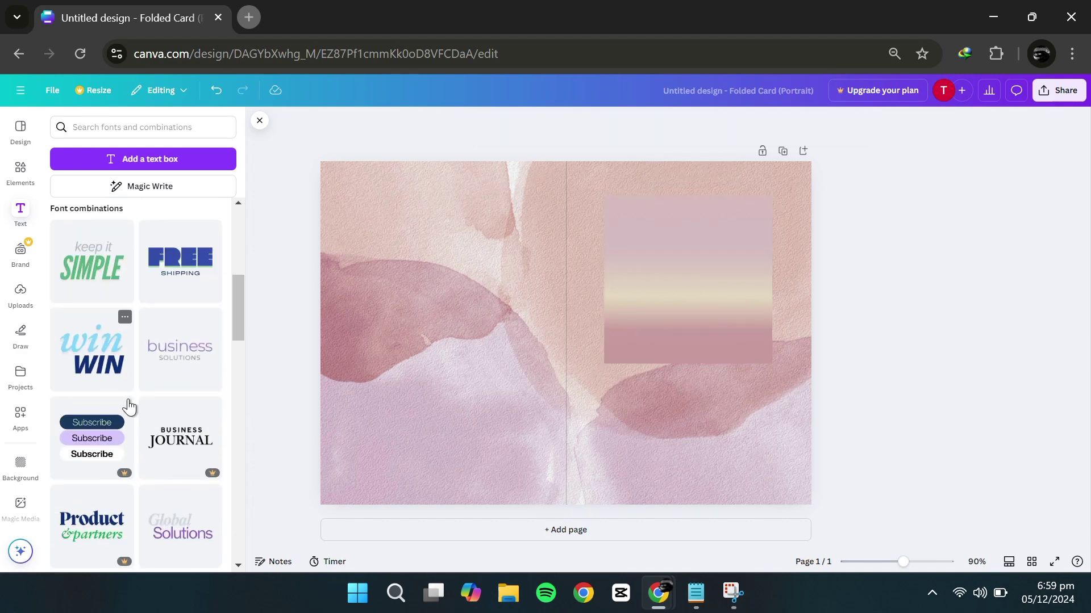
scroll(130, 405, "down", 8)
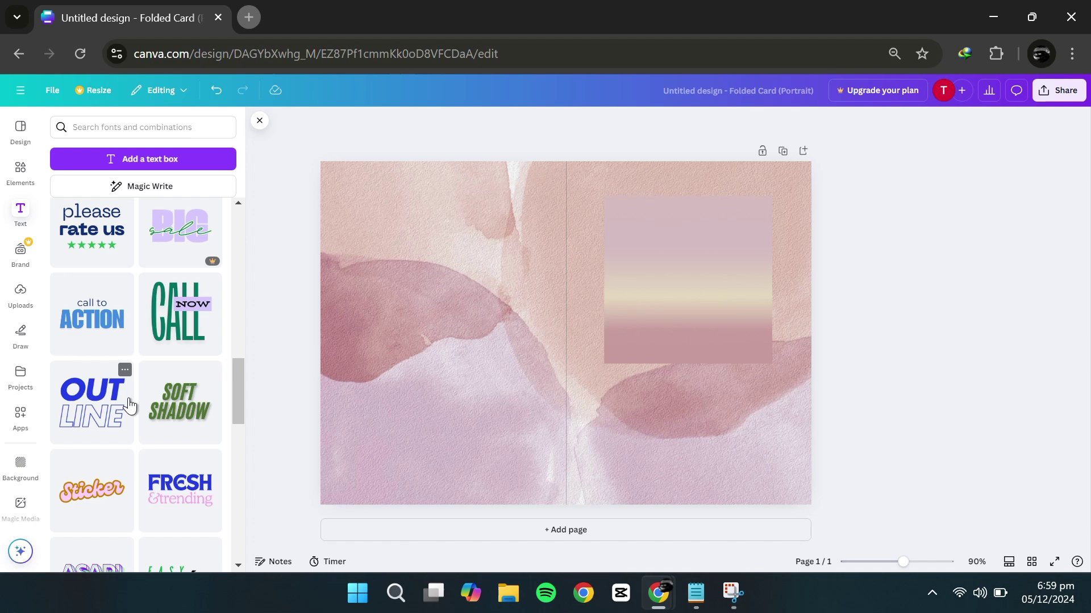
scroll(130, 405, "down", 5)
left_click(83, 238)
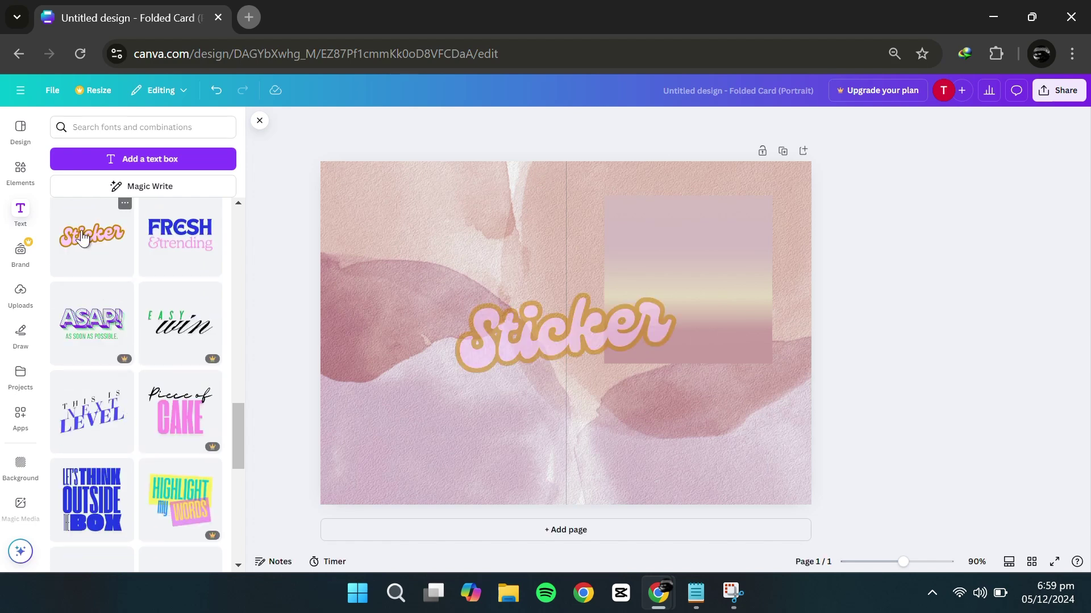
Move the Sticker text over the gradient square, shrink it, and select its word
left_click(569, 316)
left_click_drag(569, 316, 694, 258)
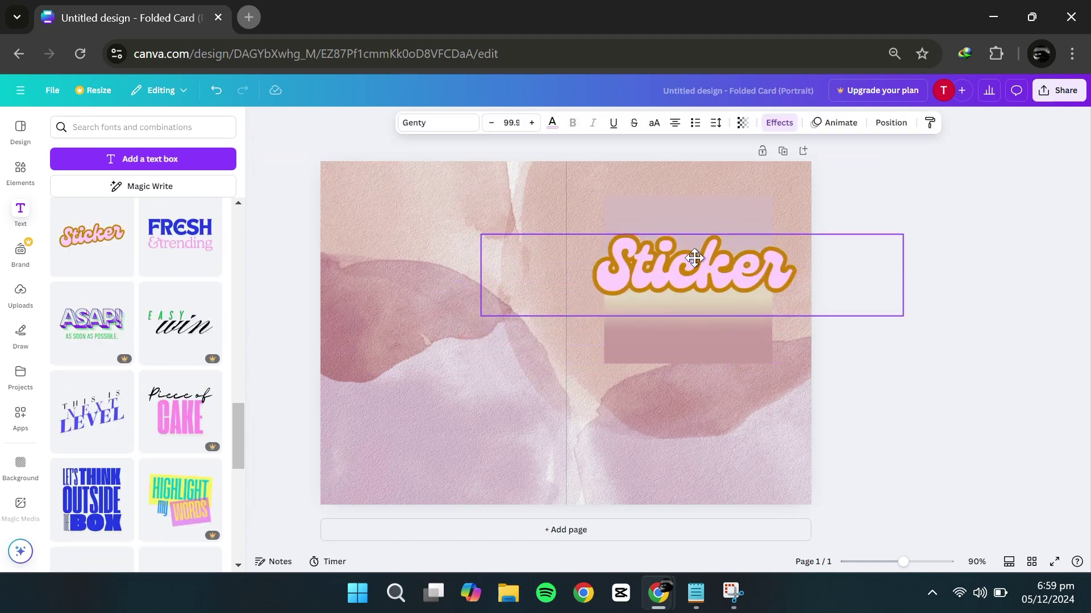
left_click_drag(901, 314, 811, 274)
double_click(661, 244)
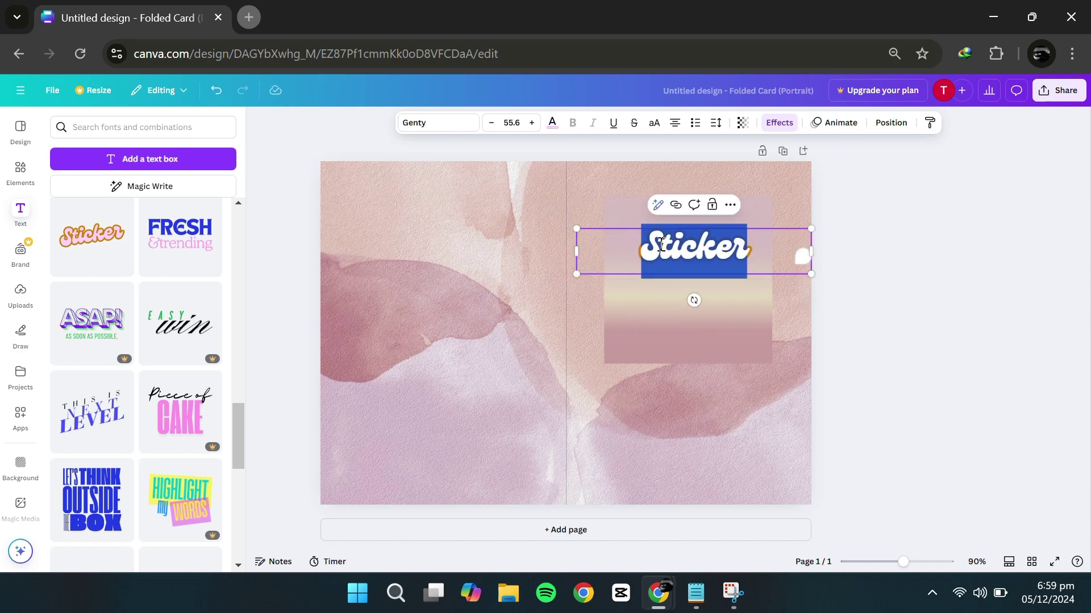
Change the text to 'Thankyou for coming', resize it to 45.3 and centre it over the gradient
type("Thankyou")
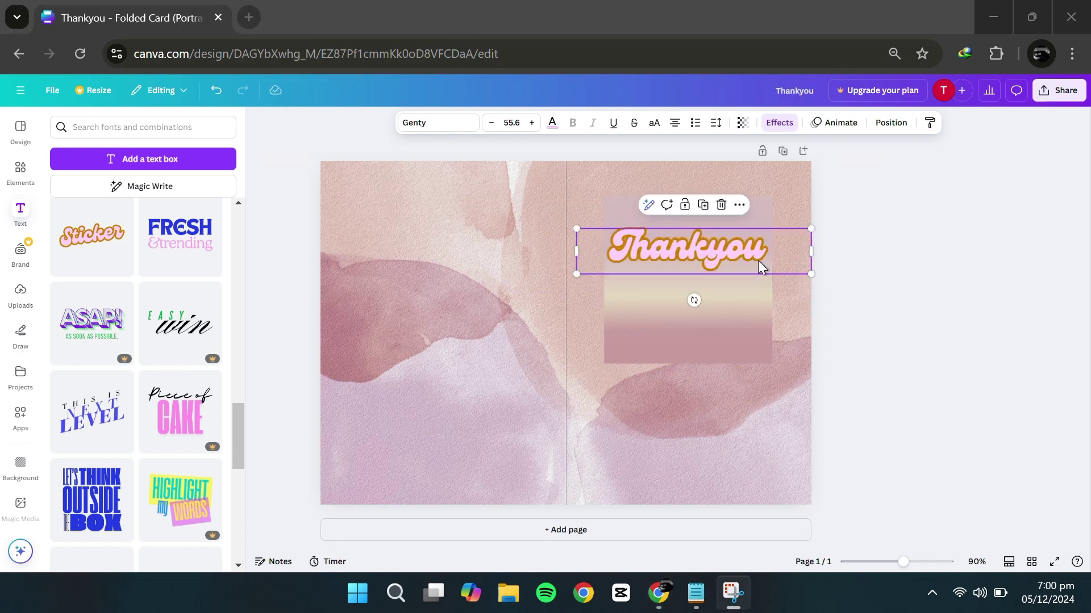
type(" for coming")
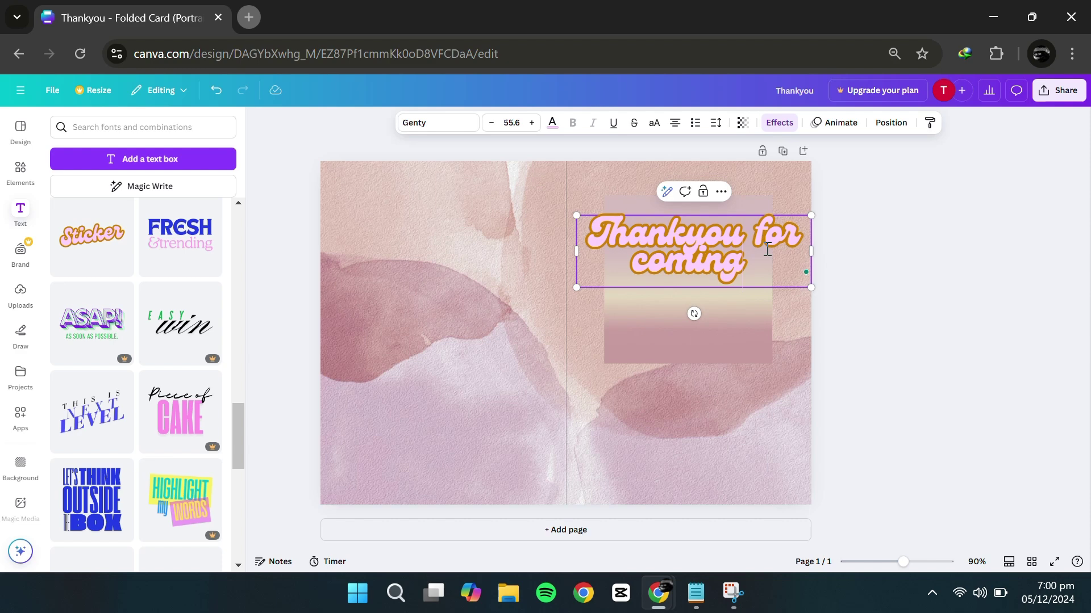
left_click_drag(768, 250, 767, 275)
left_click_drag(811, 313, 768, 302)
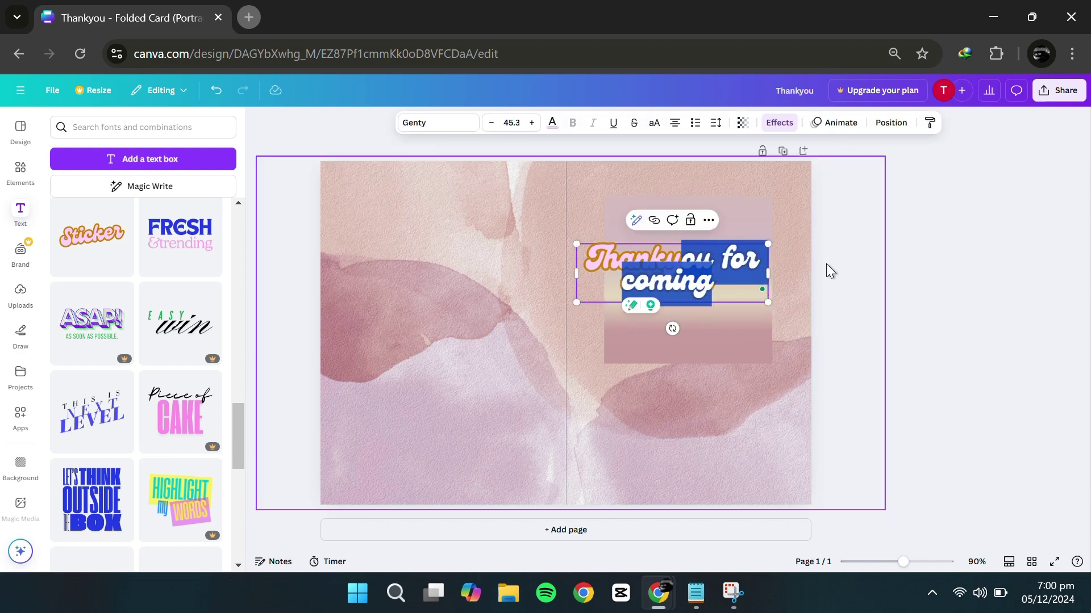
left_click(830, 271)
mouse_move(645, 267)
left_mouse_down()
mouse_move(669, 269)
mouse_move(660, 273)
left_mouse_up()
left_click(740, 266)
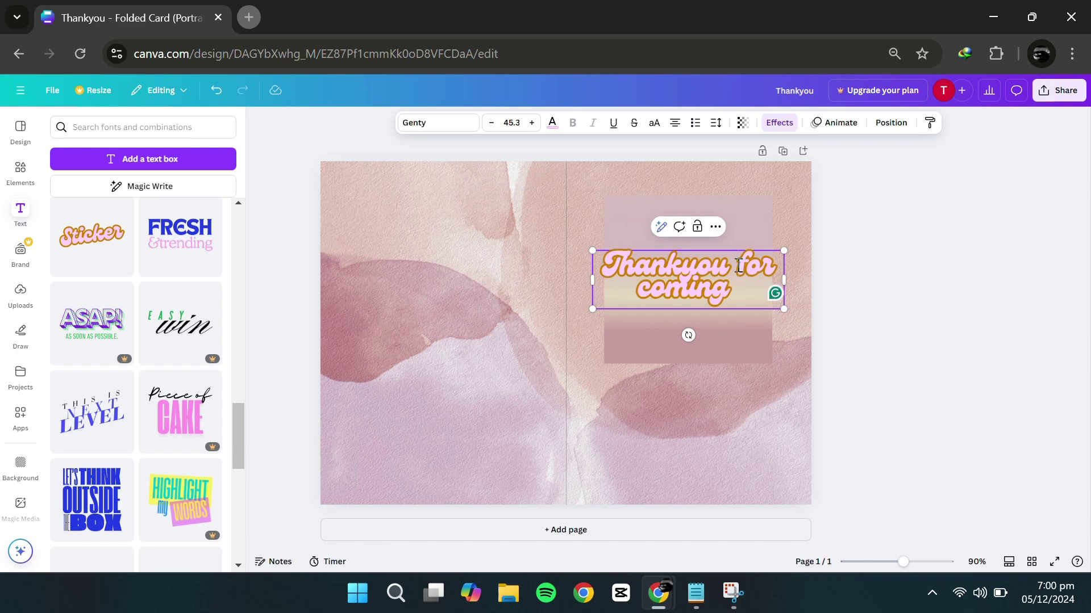
key("Escape")
Browse the text's General animations and close them without applying one
left_click(834, 123)
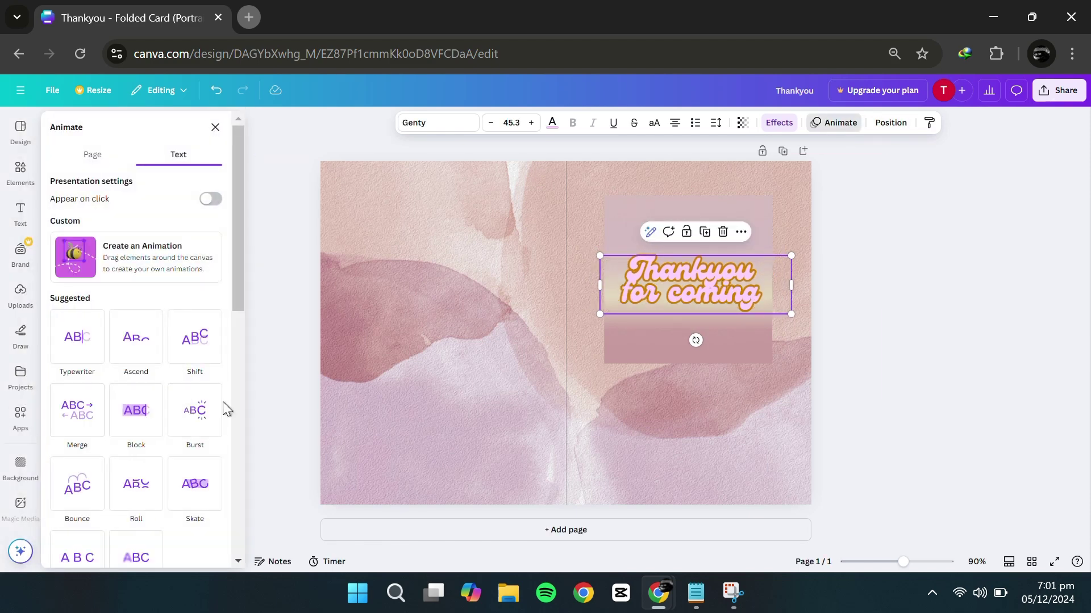
scroll(122, 383, "down", 10)
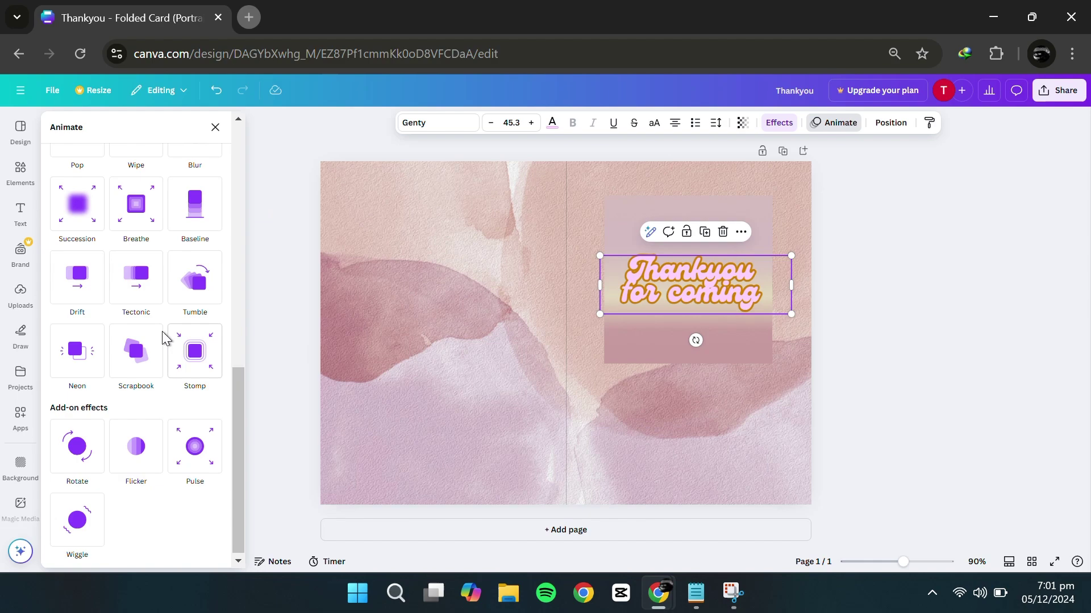
scroll(182, 284, "up", 10)
scroll(110, 409, "down", 10)
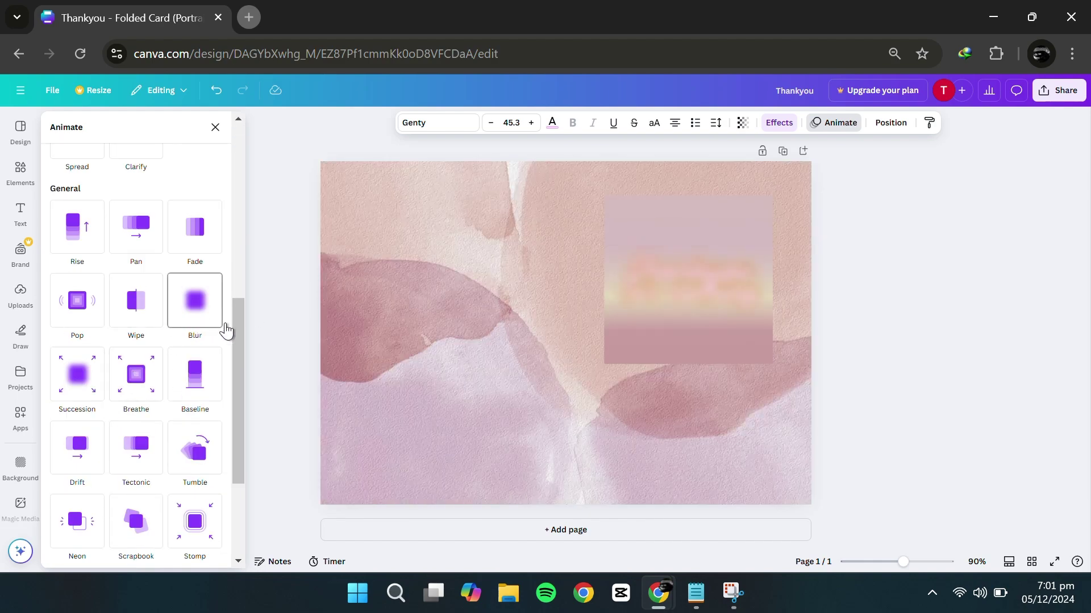
key("Escape")
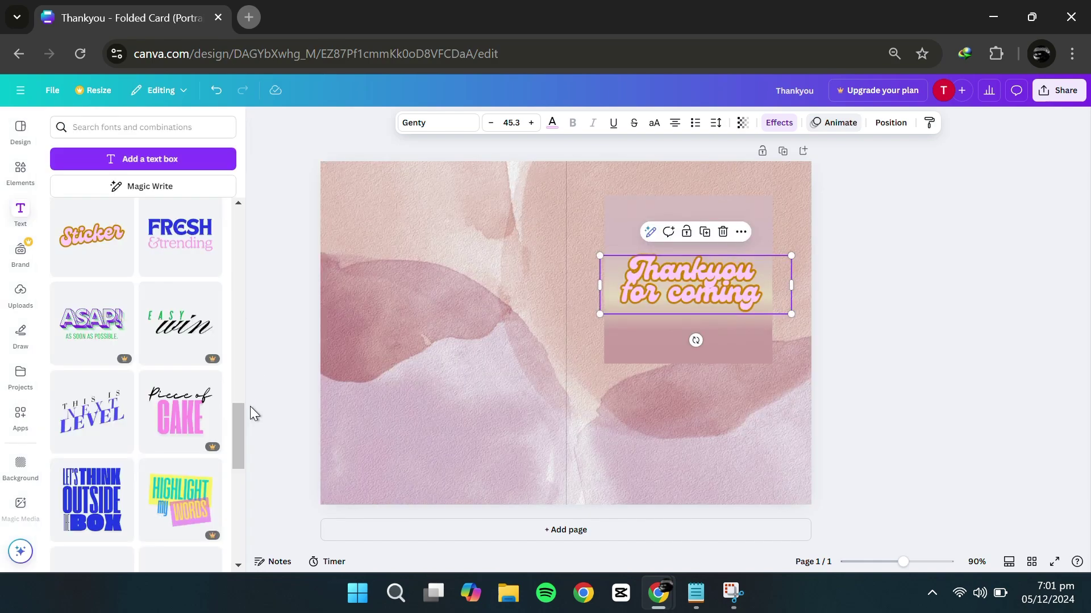
Apply a Curve effect to the greeting text with curve strength 71, then deselect it
left_click(879, 128)
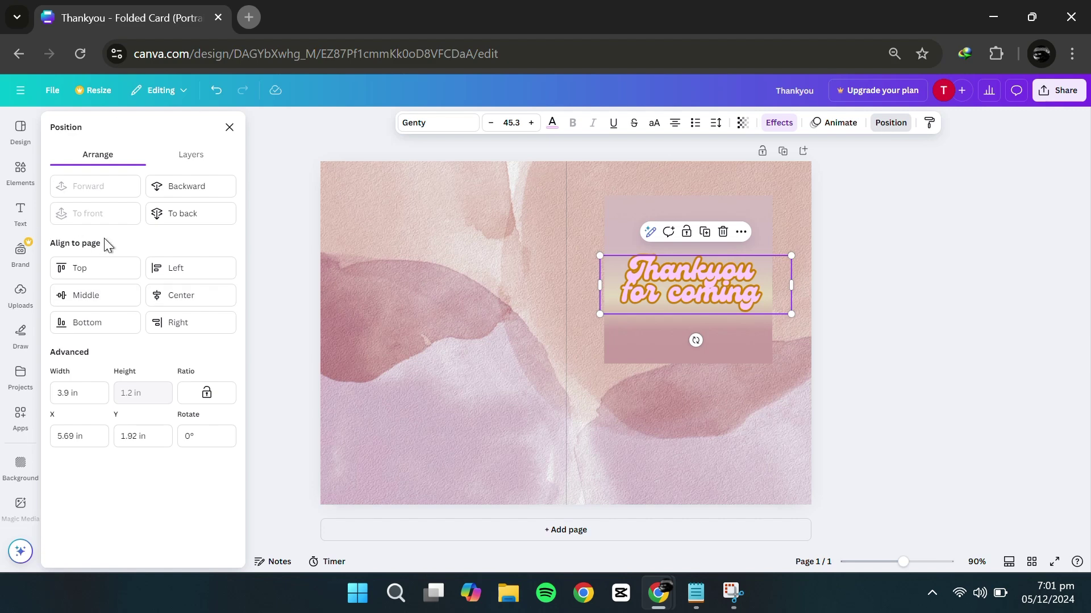
left_click(841, 123)
left_click(779, 123)
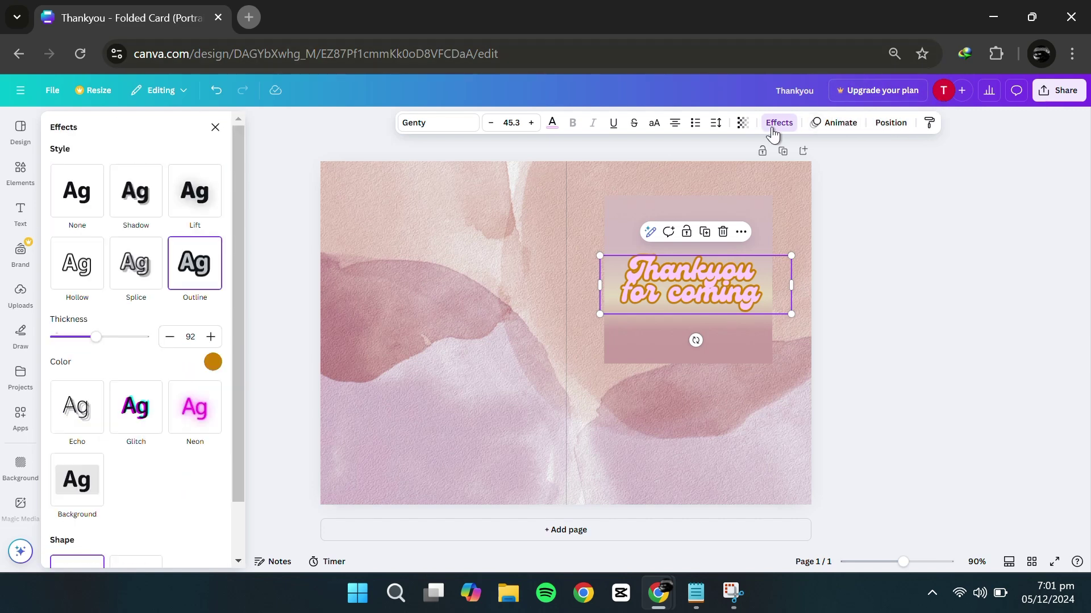
scroll(108, 299, "down", 1)
scroll(110, 299, "up", 1)
scroll(109, 299, "down", 1)
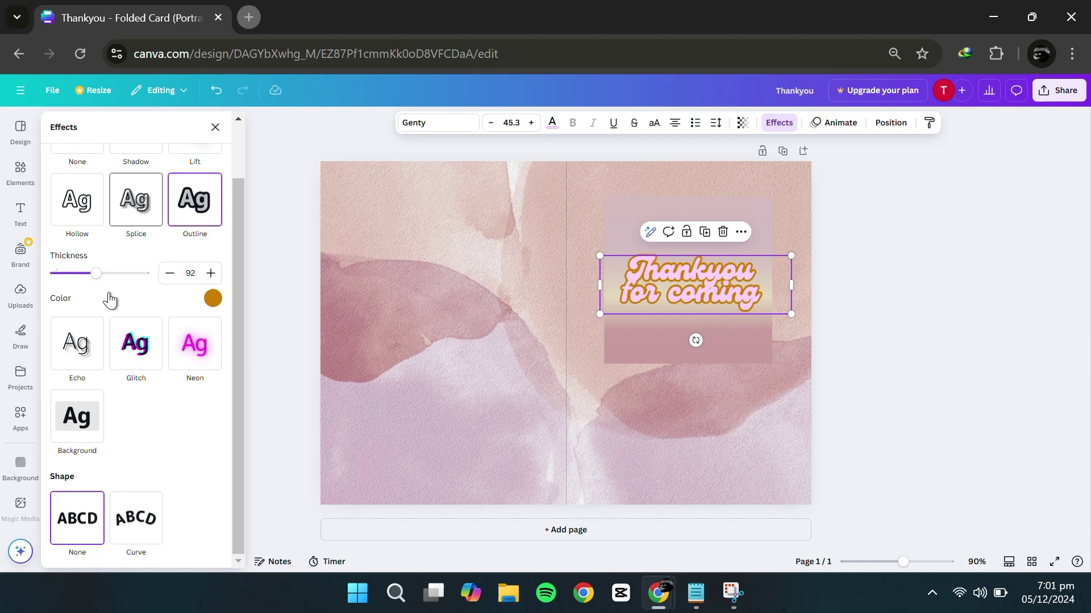
left_click(135, 520)
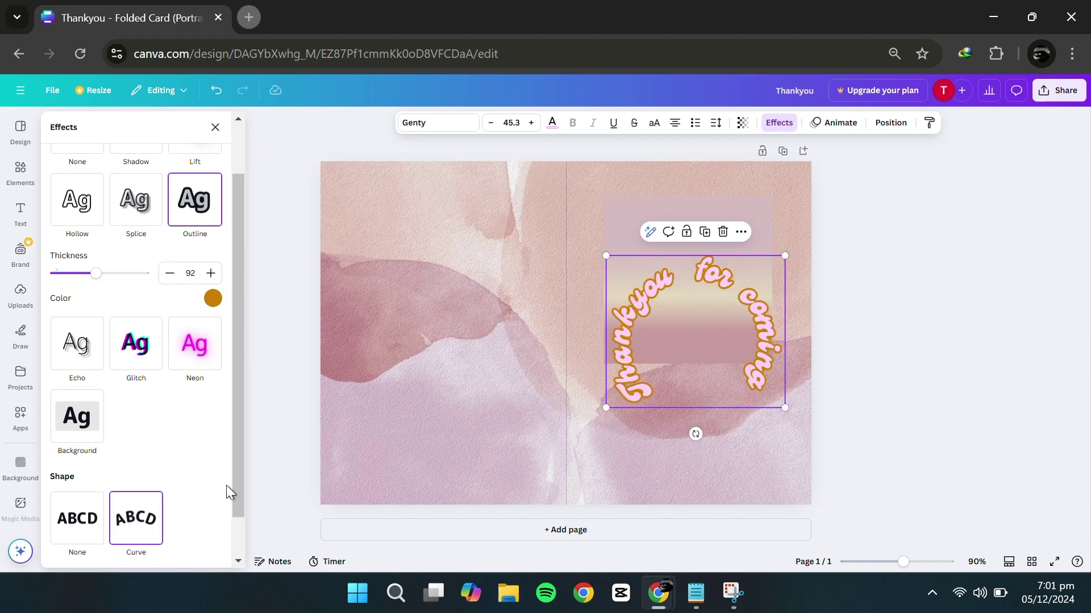
scroll(146, 564, "down", 1)
mouse_move(123, 543)
left_mouse_down()
mouse_move(144, 543)
mouse_move(107, 543)
mouse_move(134, 543)
left_mouse_up()
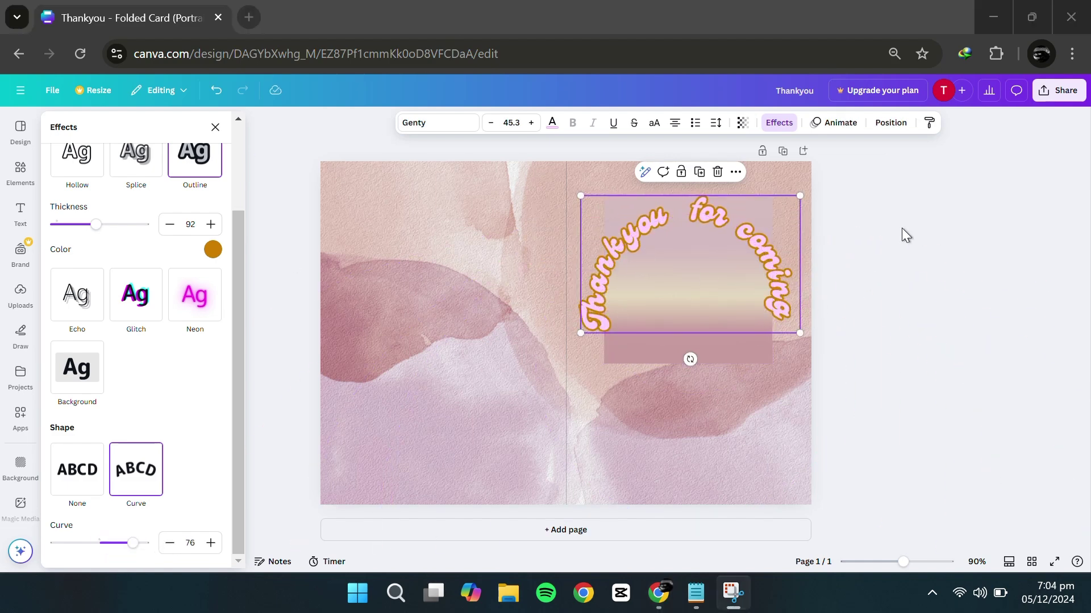
left_click(905, 235)
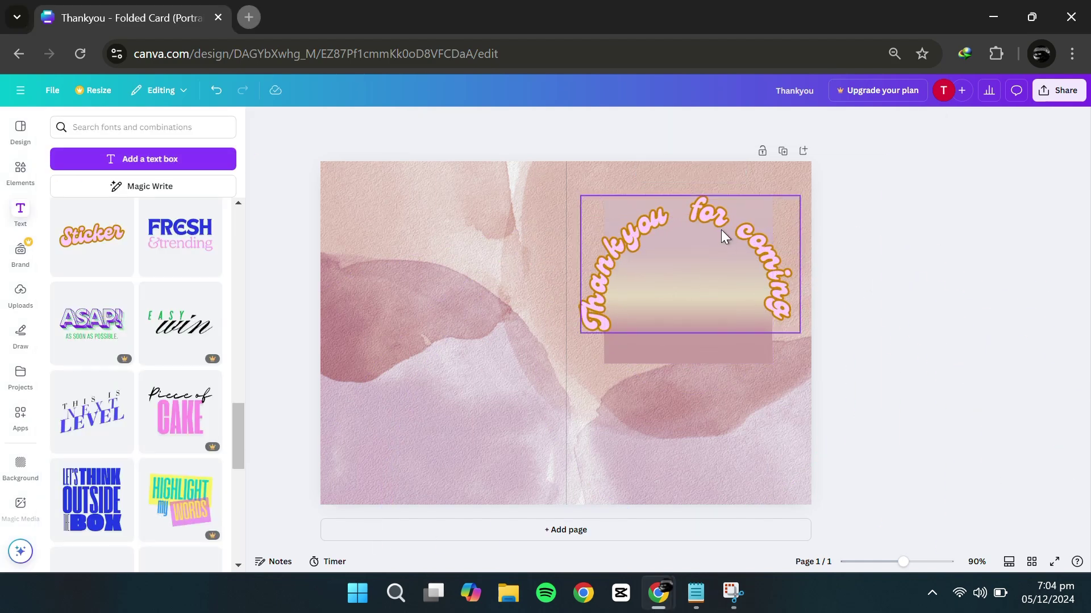
Delete the gradient block and search Elements graphics for minimalist flower backgrounds
left_click(686, 348)
key("Delete")
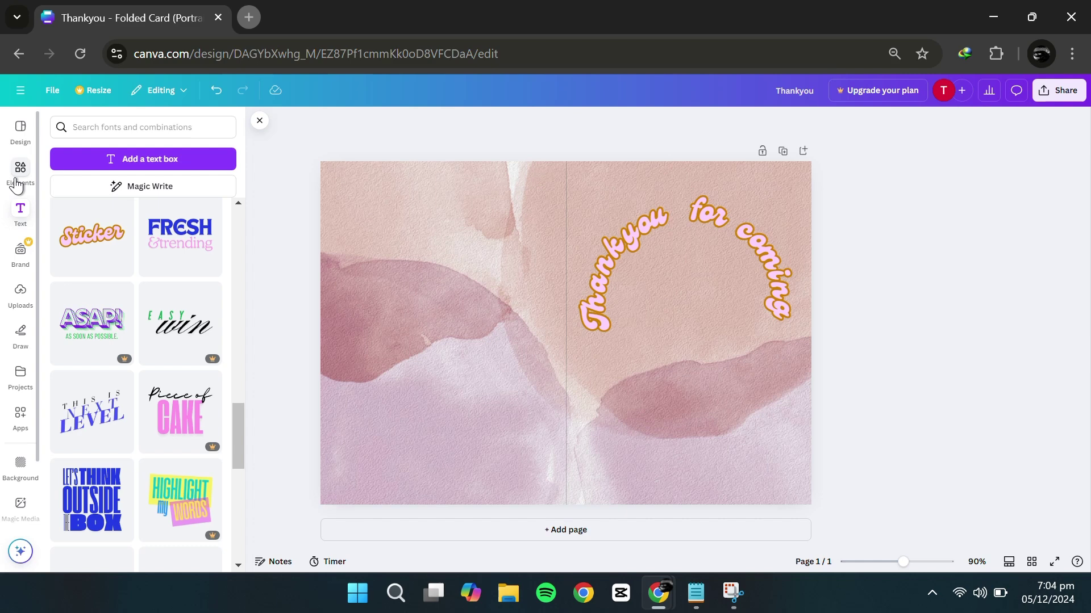
left_click(21, 167)
left_click(47, 128)
type("retro flowers")
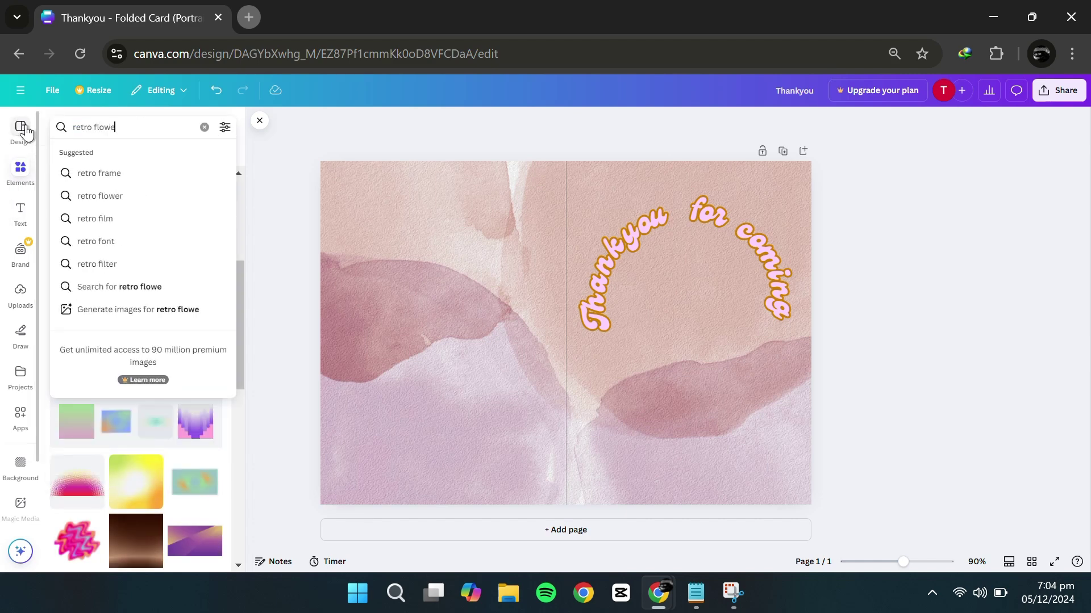
key("Return")
left_click(204, 127)
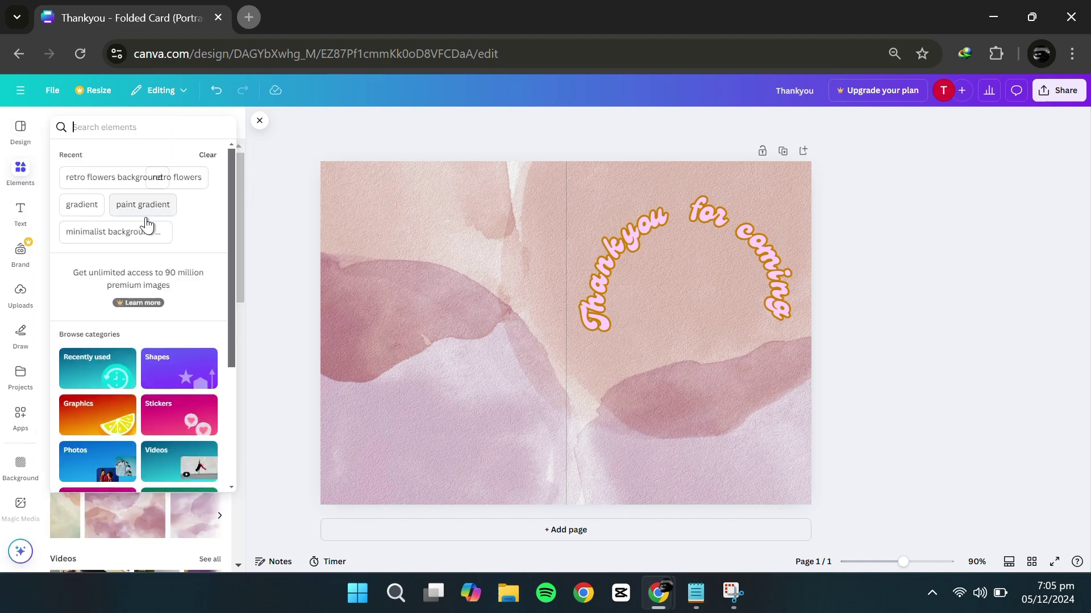
left_click(103, 173)
left_click(91, 154)
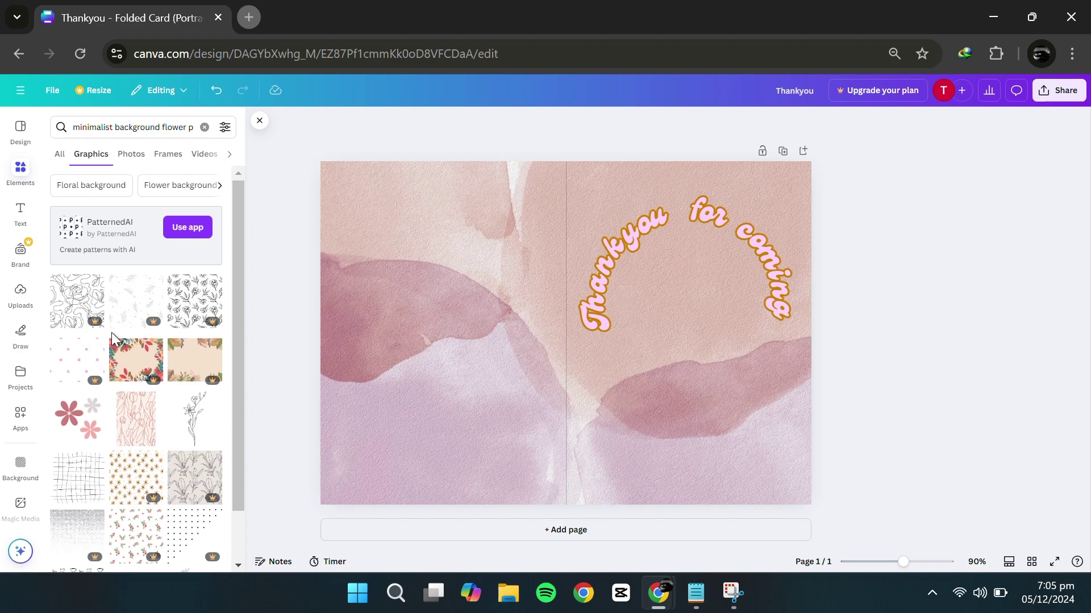
Place tilted line-art florals in the bottom-right and top-left corners, then add pink flowers
scroll(111, 332, "down", 1)
left_click_drag(194, 358, 728, 371)
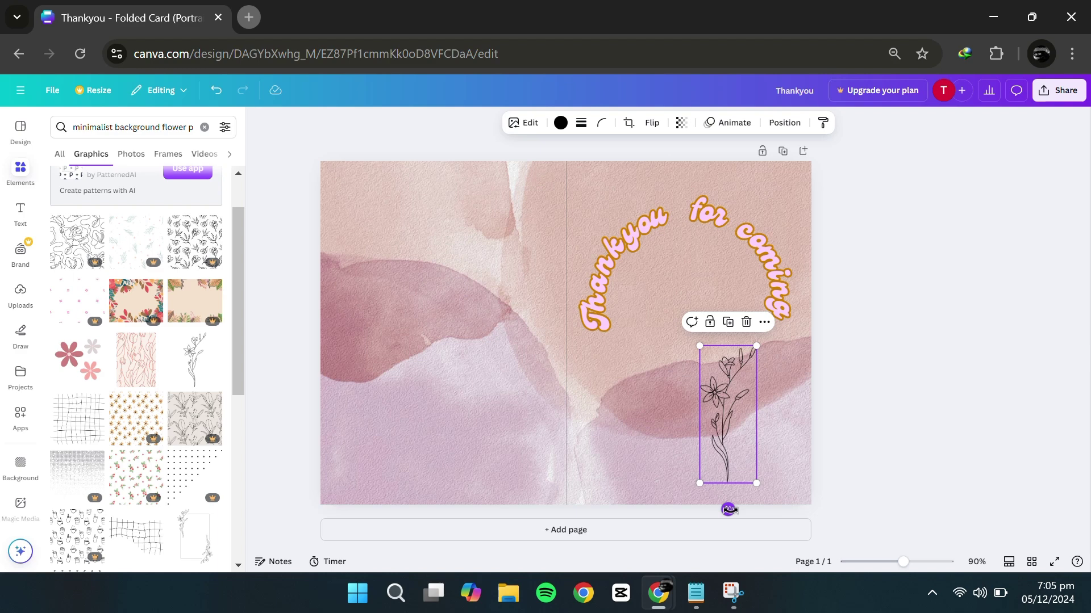
left_click_drag(728, 509, 639, 493)
left_click_drag(716, 434, 782, 431)
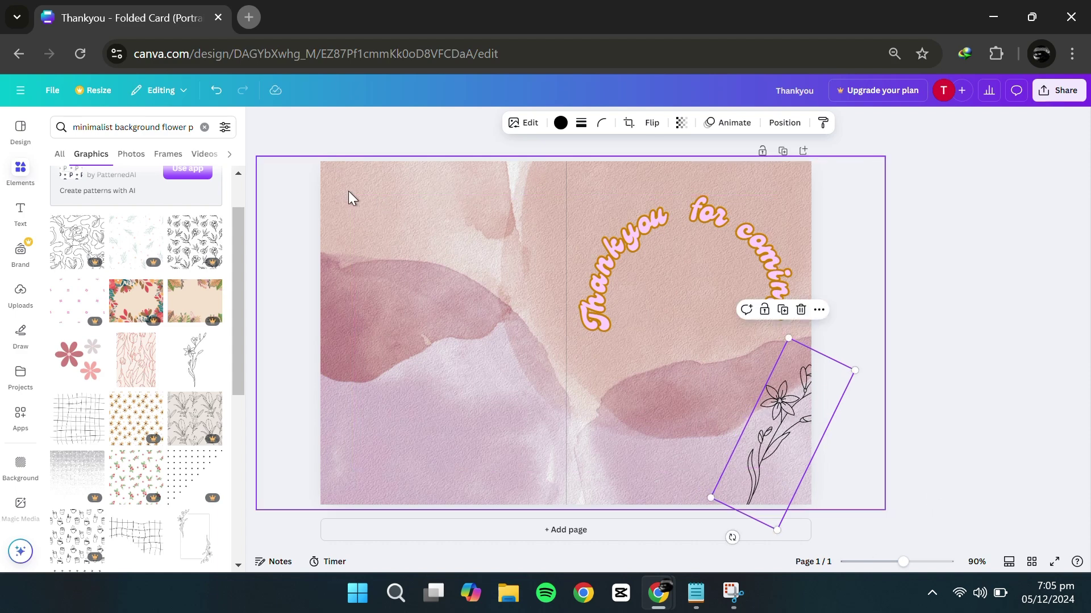
key("shift+Right")
key("shift+Down")
key("ctrl+d")
left_click_drag(788, 441, 357, 227)
scroll(136, 358, "down", 2)
left_click_drag(76, 272, 676, 278)
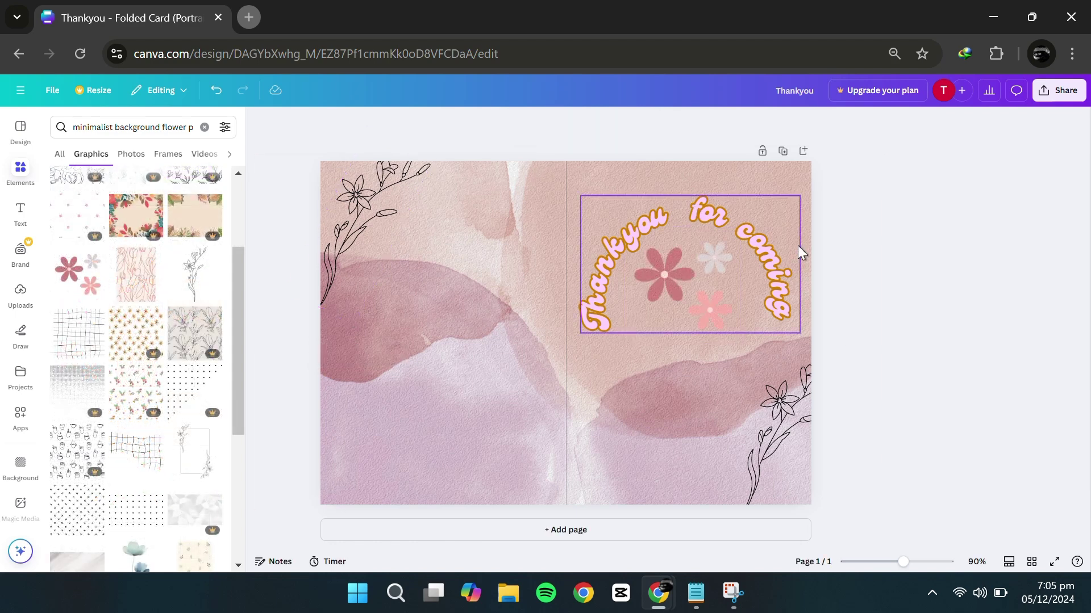
Download the card as a PDF Print file, saving it as Thankyou_2.pdf
left_click(1071, 93)
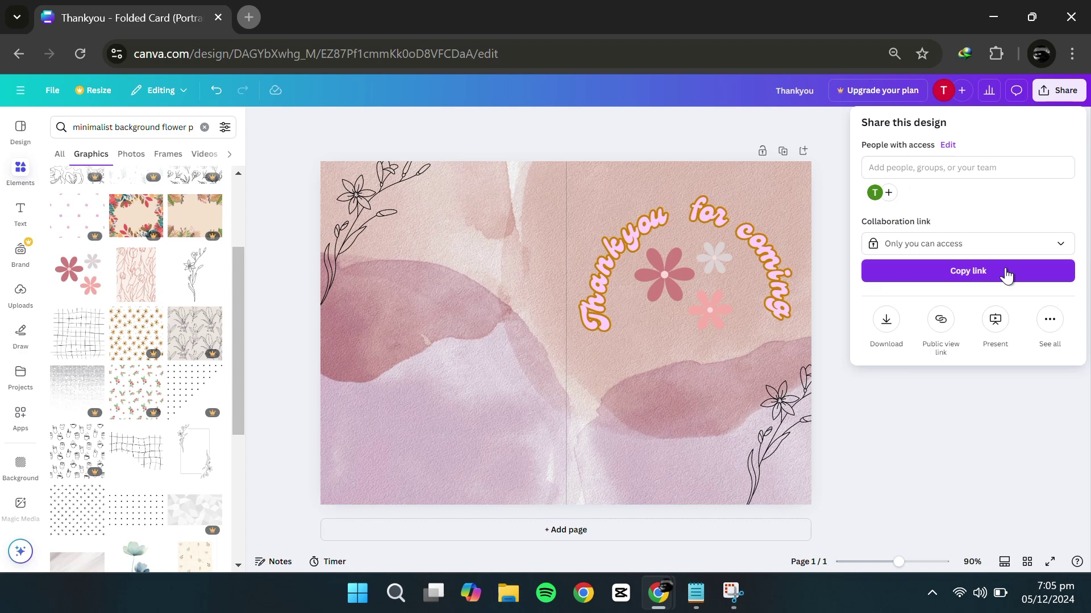
left_click(896, 324)
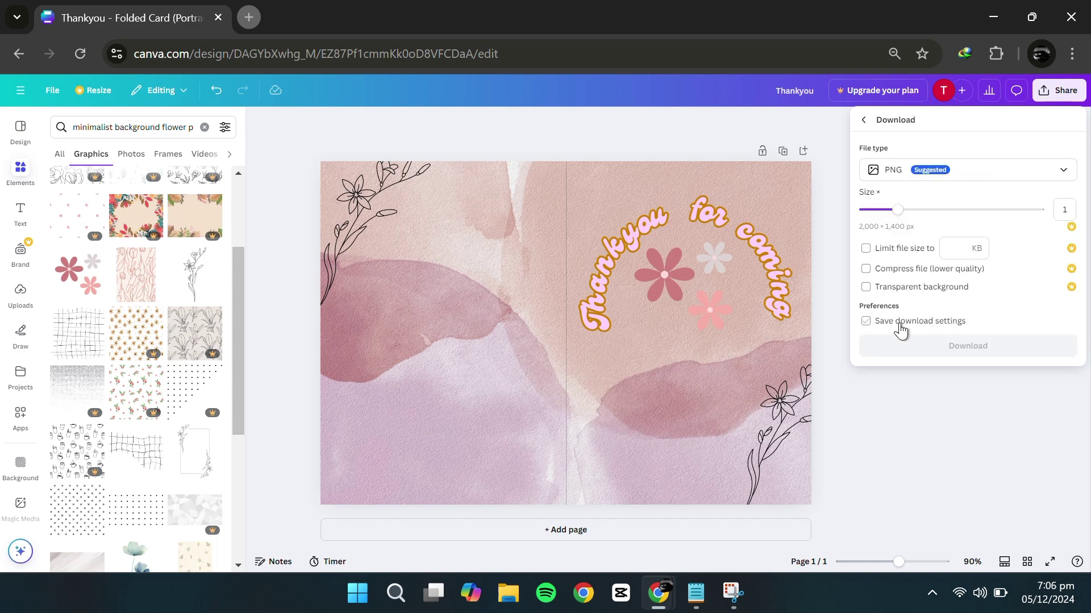
left_click(892, 172)
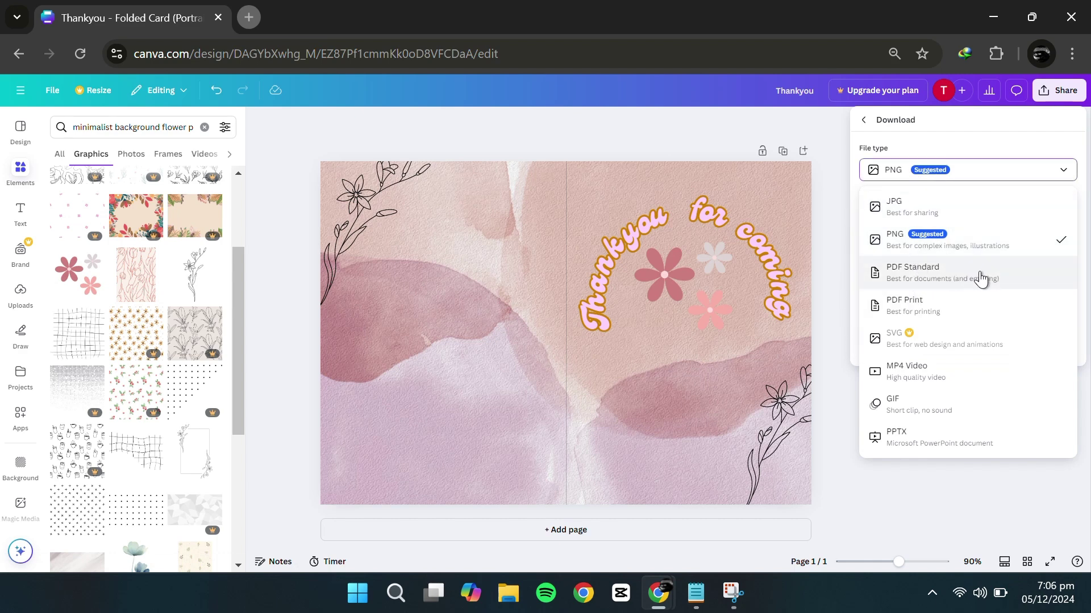
left_click(907, 310)
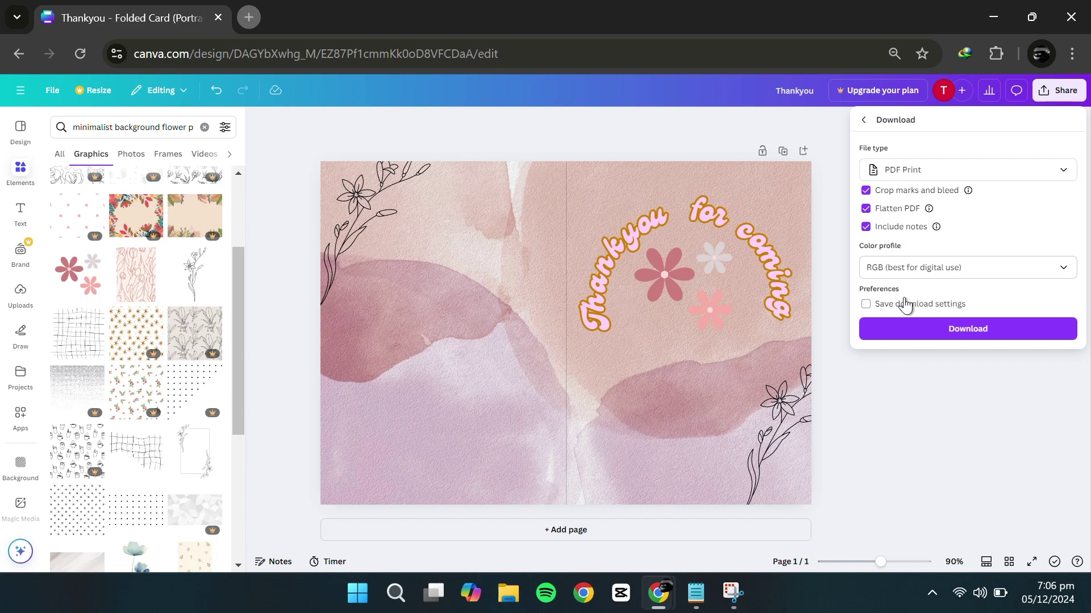
left_click(907, 329)
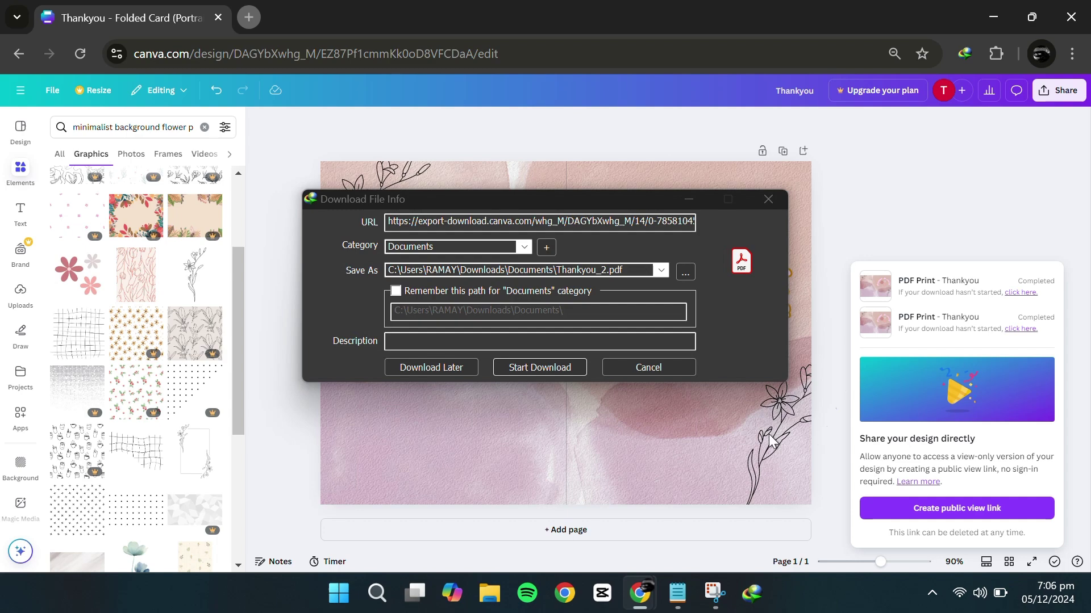
left_click(534, 369)
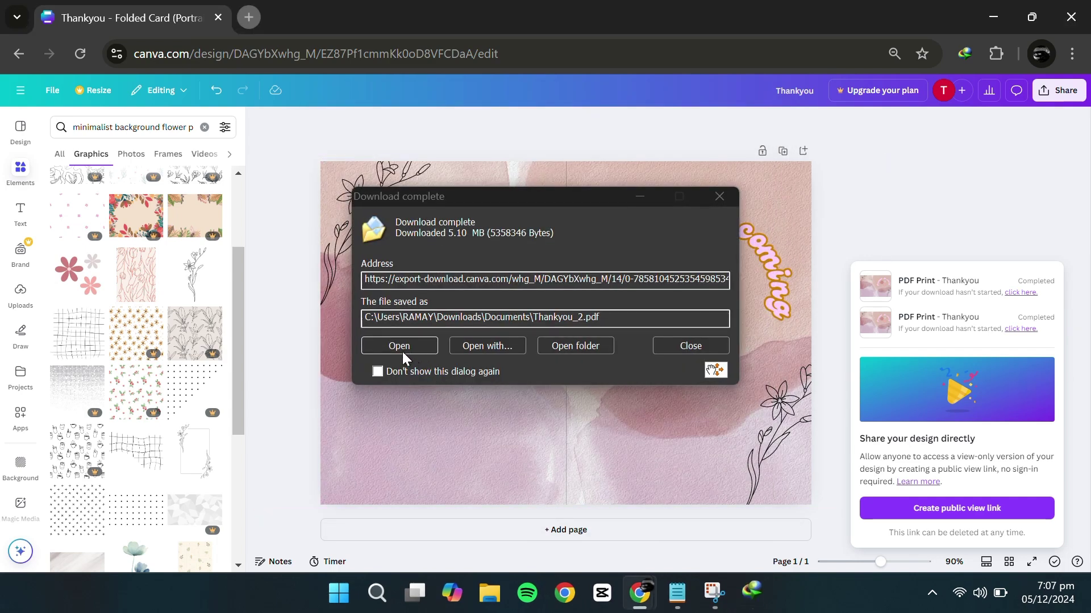
Open the downloaded Thankyou PDF in Acrobat Pro and scroll through the card layout
left_click(402, 352)
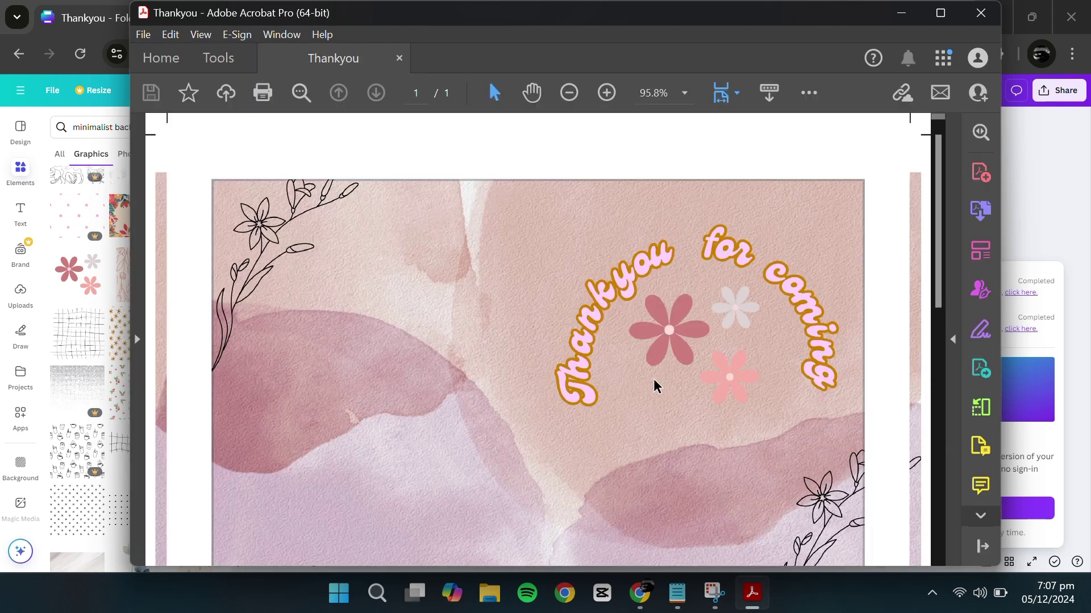
scroll(573, 332, "down", 1)
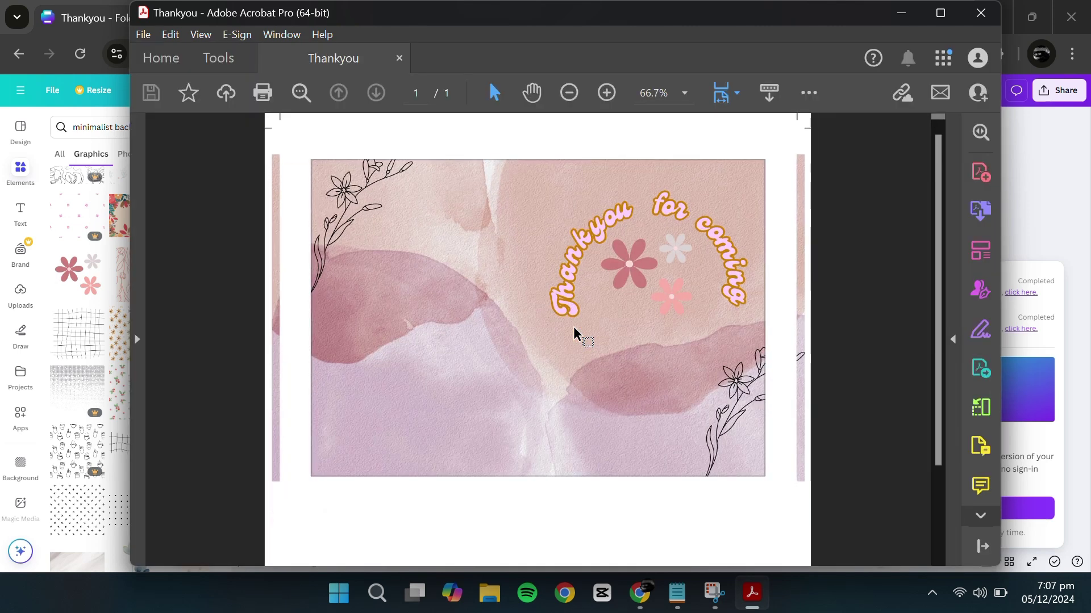
scroll(574, 333, "down", 1)
scroll(573, 332, "up", 2)
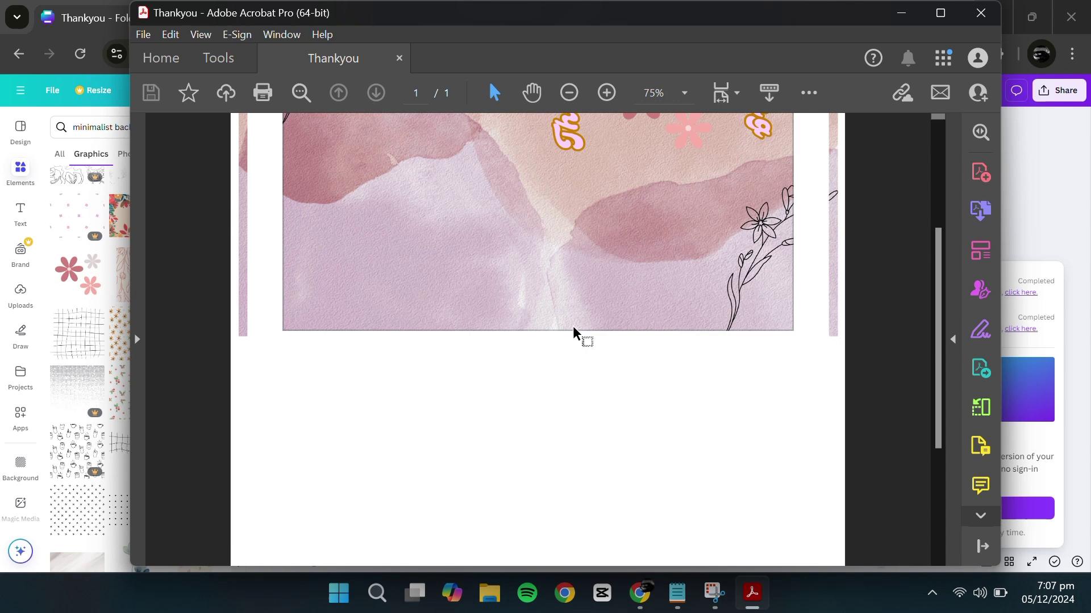
scroll(574, 332, "up", 1)
scroll(573, 332, "down", 1)
scroll(574, 332, "down", 1)
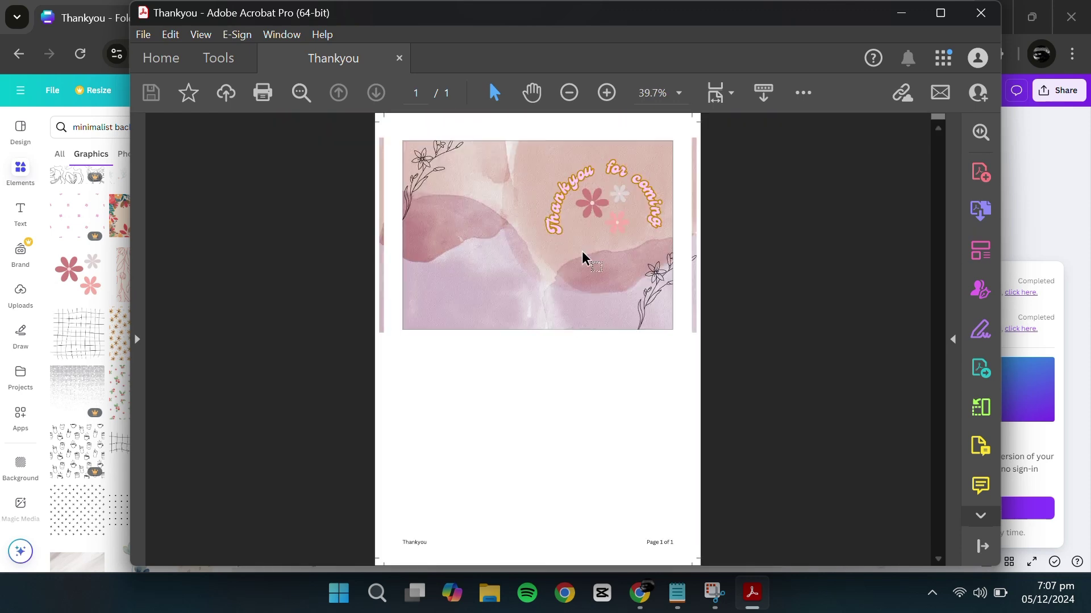
scroll(585, 257, "up", 1)
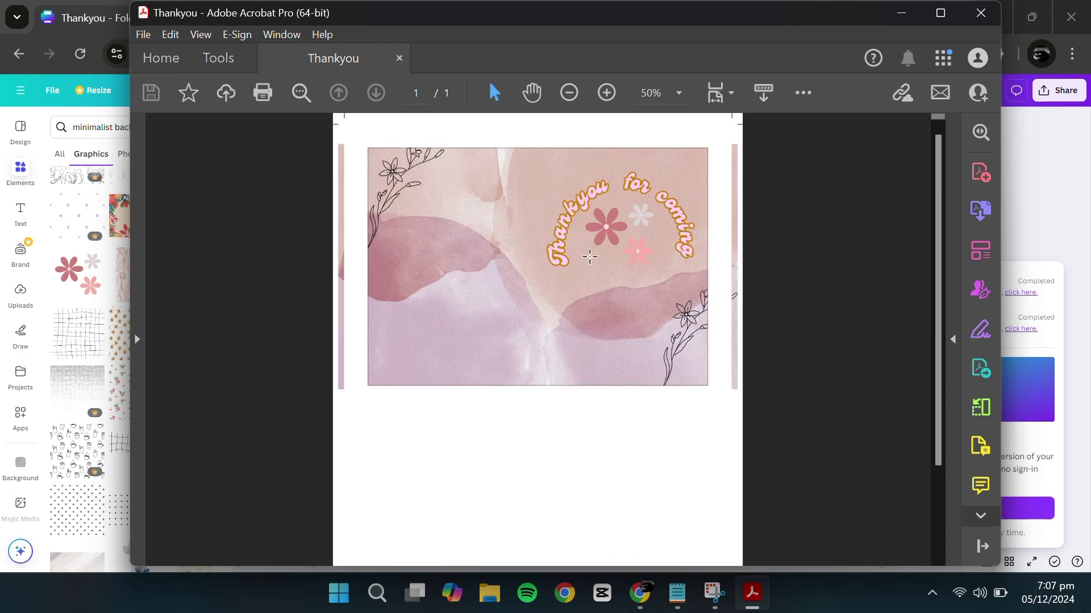